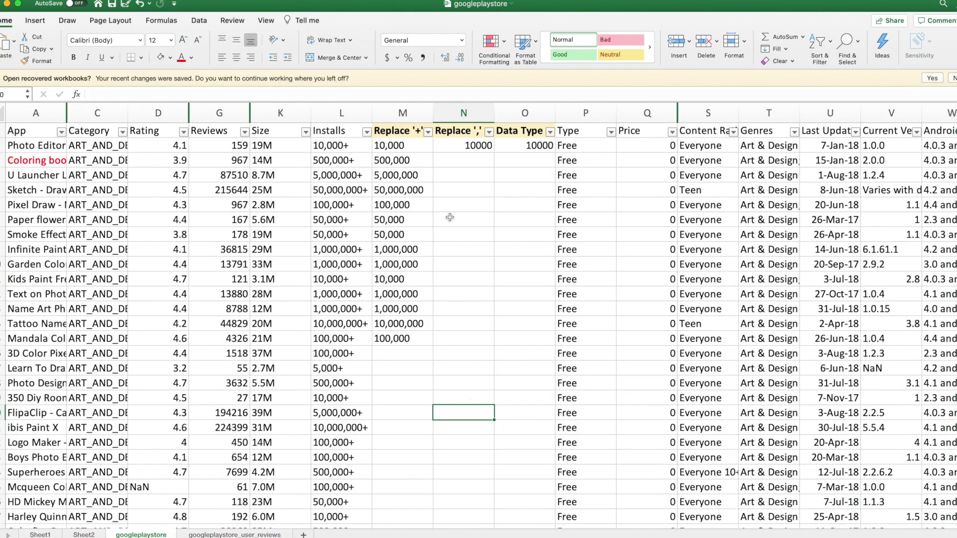
- Glance at the user reviews sheet, then check googleplaystore values like Rating 3.9, Size 8.7M, Installs 5,000,000+
{"action": "left_click", "coordinate": [249, 535]}
{"action": "left_click", "coordinate": [144, 535]}
{"action": "left_click", "coordinate": [35, 113]}
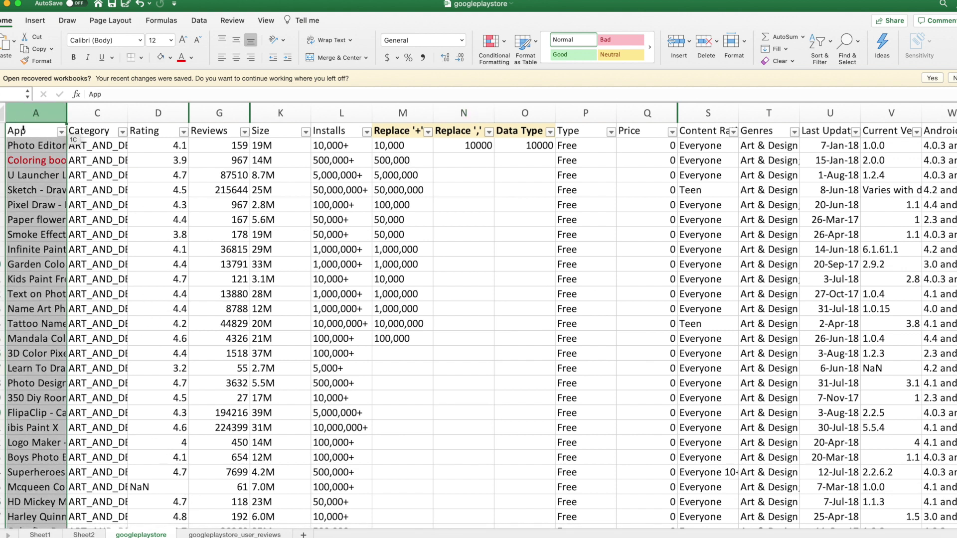
{"action": "left_click", "coordinate": [80, 185]}
{"action": "left_click", "coordinate": [158, 161]}
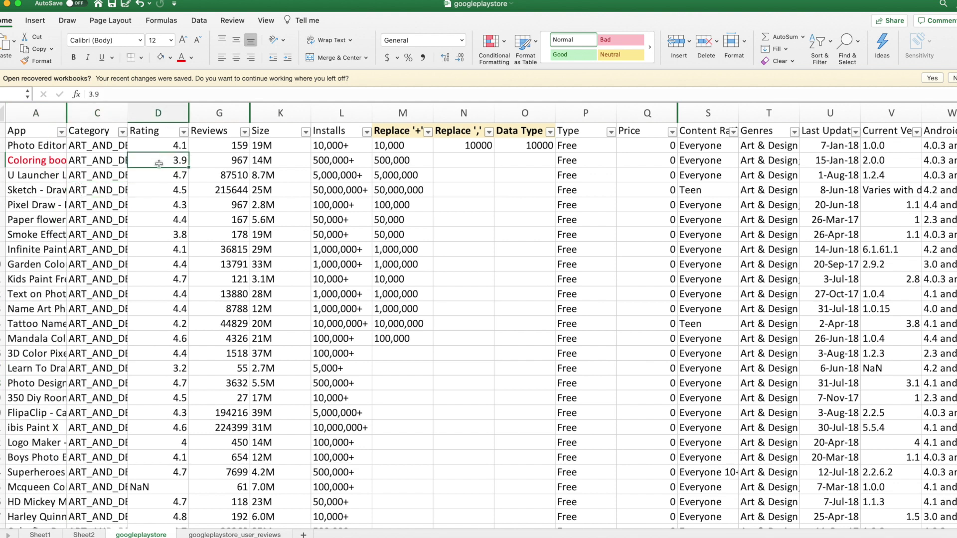
{"action": "left_click", "coordinate": [229, 159]}
{"action": "left_click", "coordinate": [270, 172]}
{"action": "left_click", "coordinate": [351, 172]}
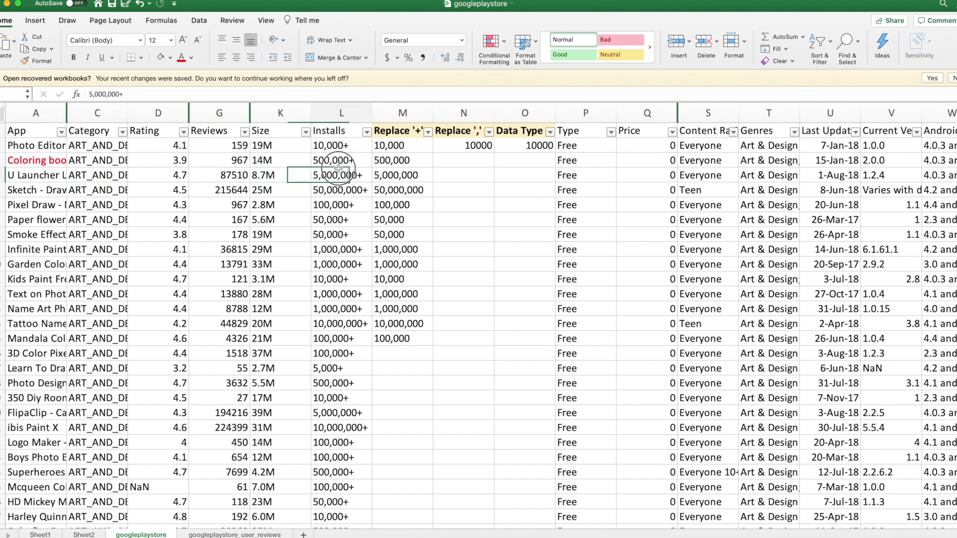
- Select the Coloring book rows, check the 20-Jun-18 Last Updated date, then switch to googleplaystore_user_reviews
{"action": "left_click_drag", "start_coordinate": [38, 160], "coordinate": [278, 206]}
{"action": "left_click", "coordinate": [277, 206]}
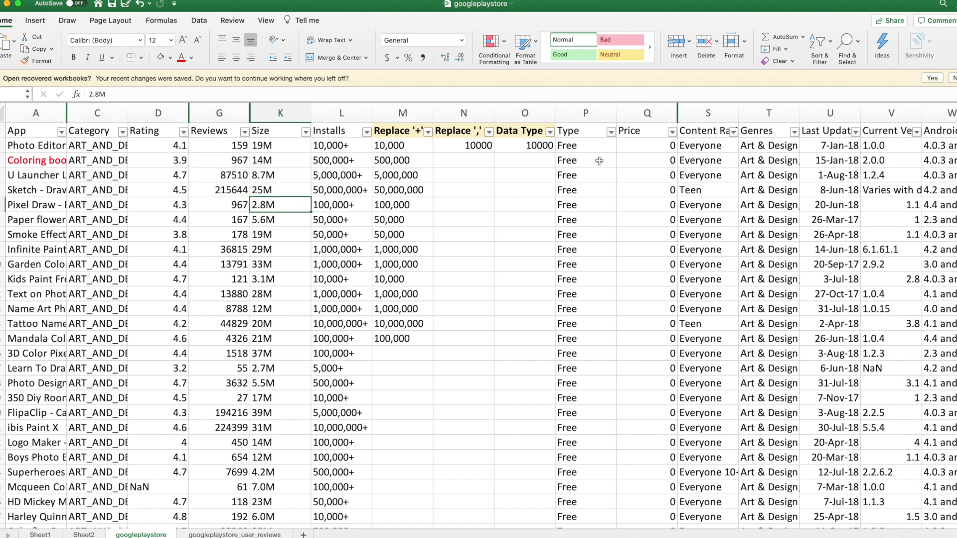
{"action": "left_click", "coordinate": [798, 205]}
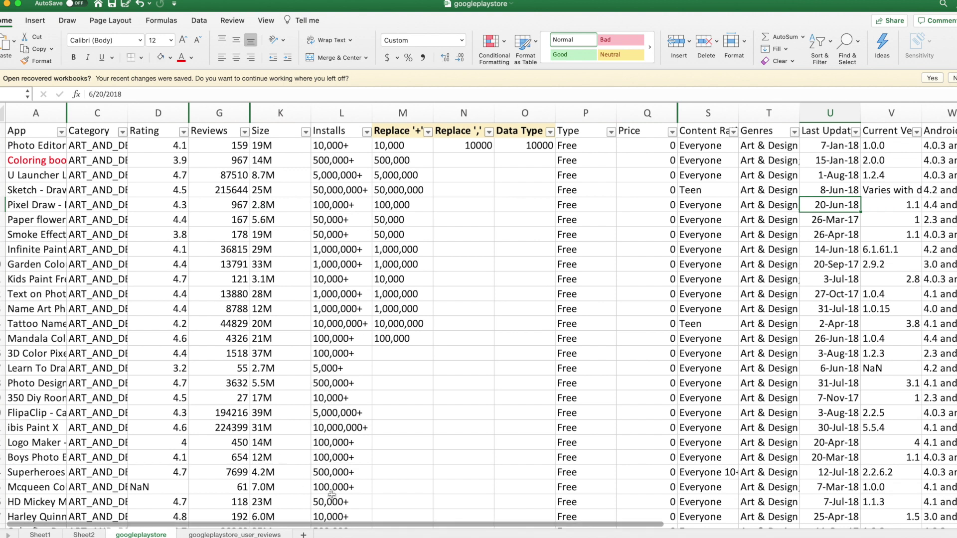
{"action": "left_click", "coordinate": [234, 535]}
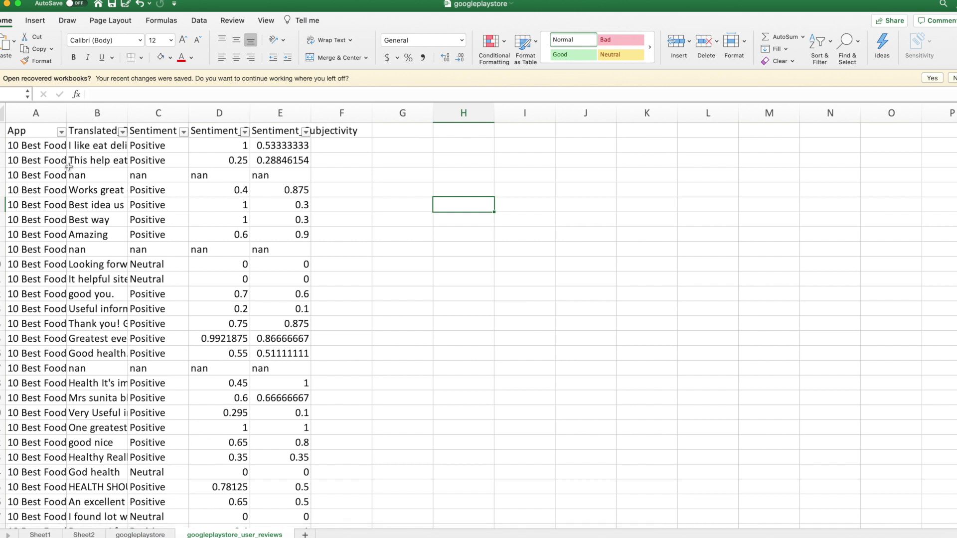
- Inspect the App entries, translated review texts like 'Best way', and the Positive sentiment values
{"action": "left_click", "coordinate": [36, 177]}
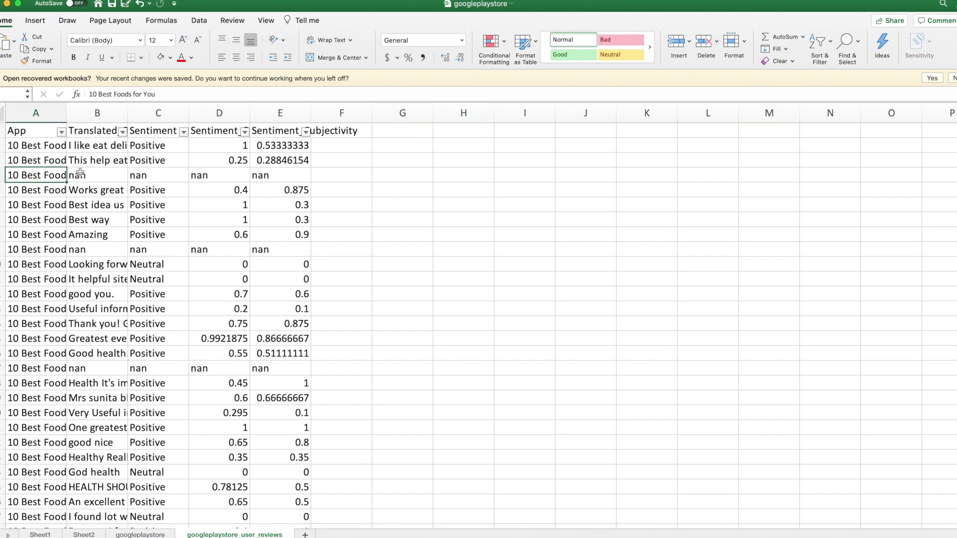
{"action": "left_click_drag", "start_coordinate": [88, 165], "coordinate": [95, 320]}
{"action": "left_click", "coordinate": [21, 187]}
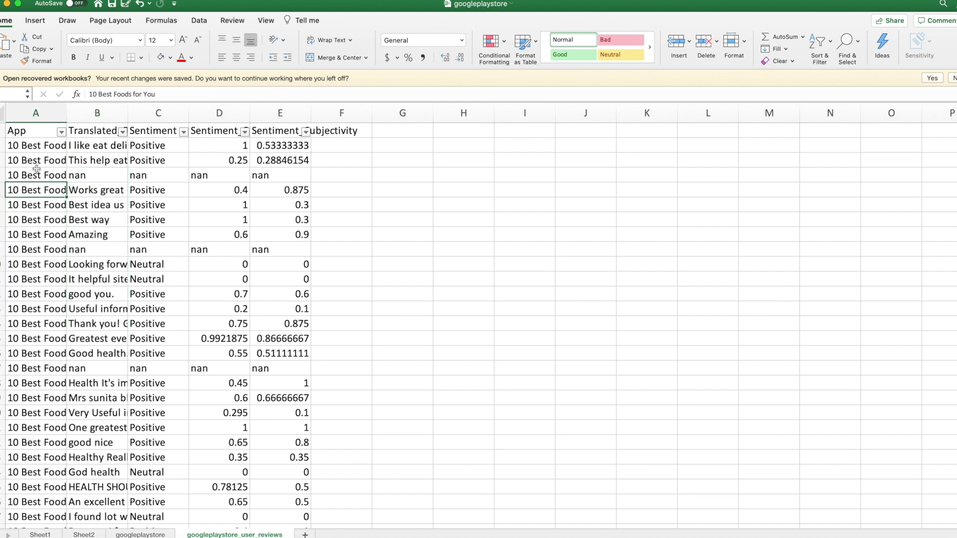
{"action": "left_click", "coordinate": [110, 215]}
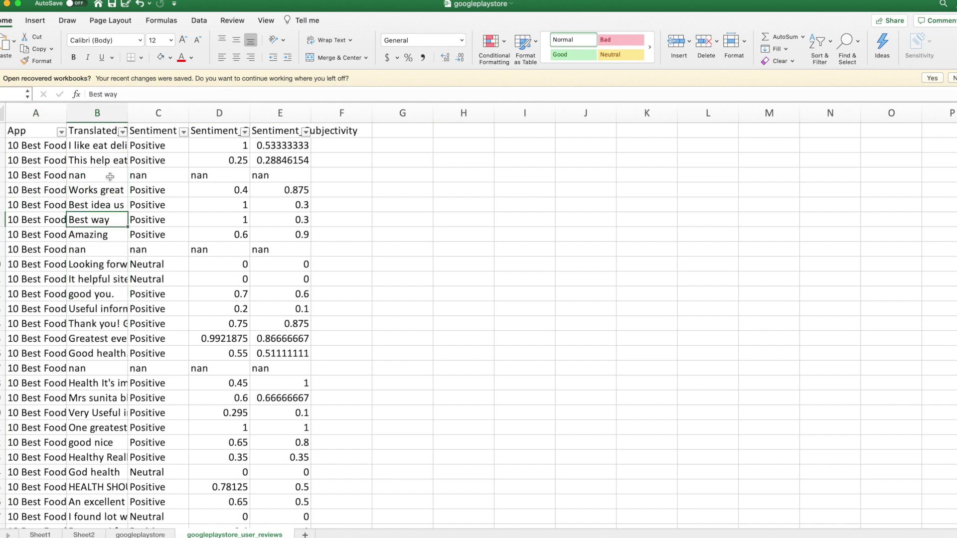
{"action": "left_click_drag", "start_coordinate": [93, 187], "coordinate": [98, 368]}
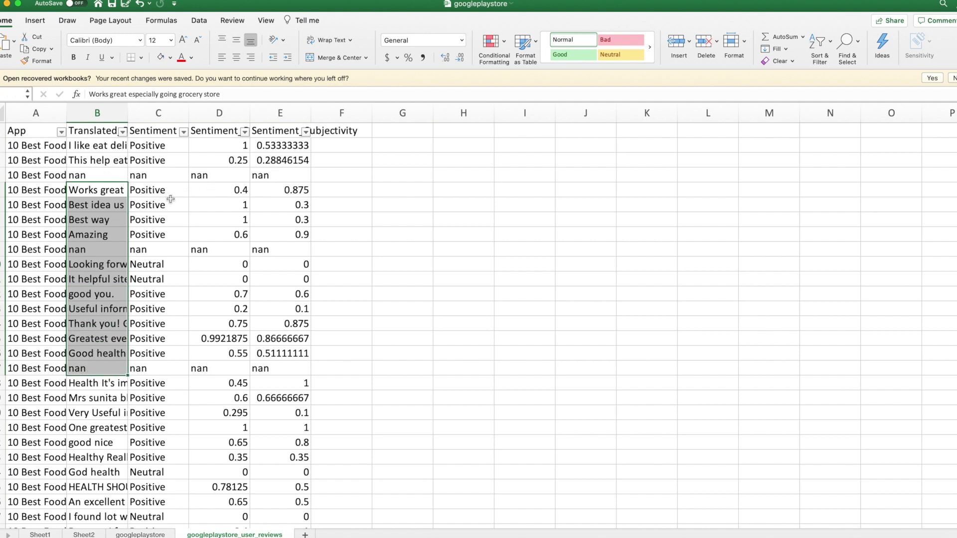
{"action": "left_click", "coordinate": [155, 190]}
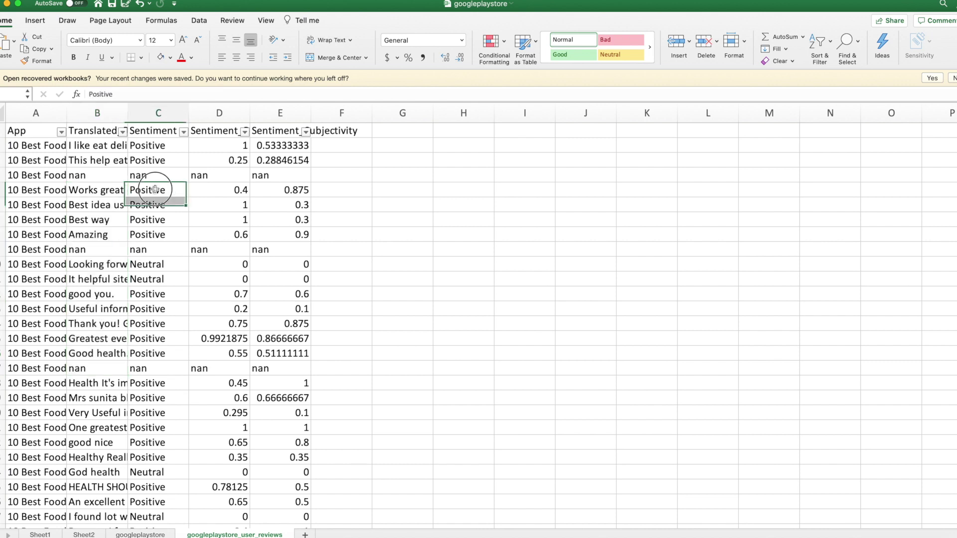
- Open and close the Sentiment filter unchanged, select columns A–C, then return to googleplaystore
{"action": "left_click", "coordinate": [184, 132]}
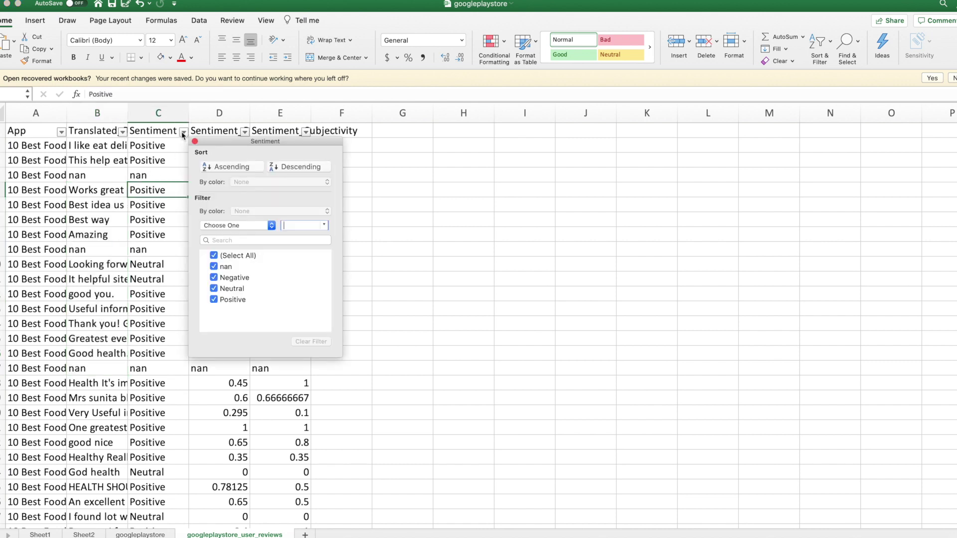
{"action": "left_click", "coordinate": [438, 237]}
{"action": "left_click", "coordinate": [424, 222]}
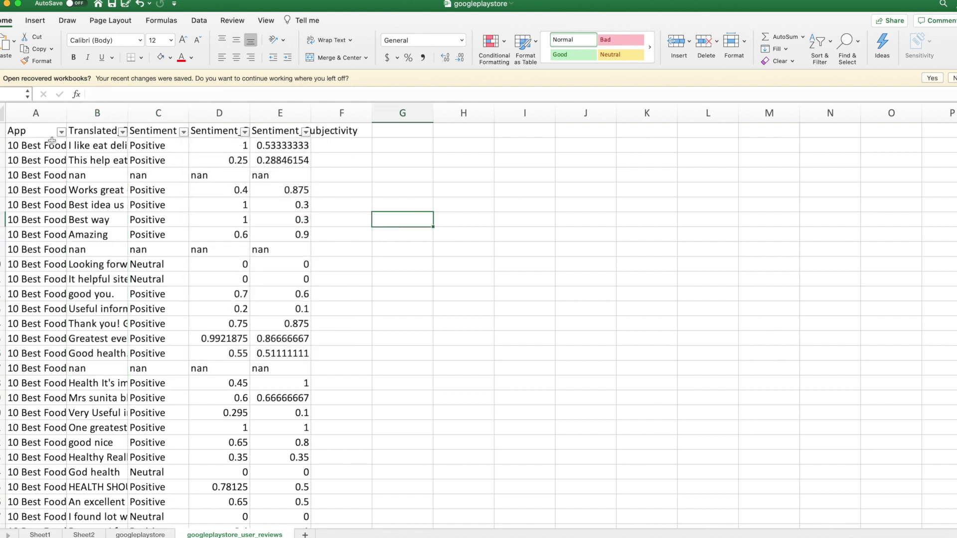
{"action": "left_click_drag", "start_coordinate": [50, 112], "coordinate": [165, 111]}
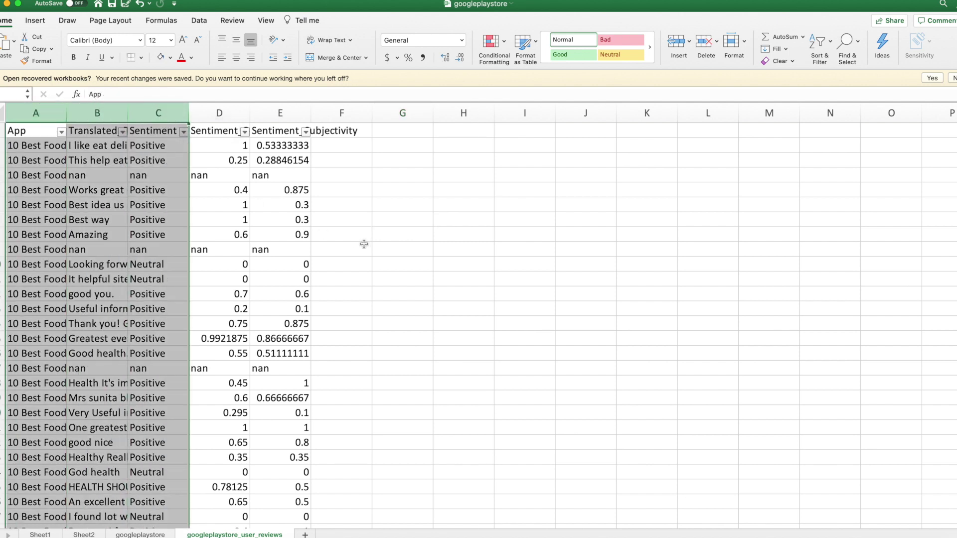
{"action": "left_click", "coordinate": [363, 246]}
{"action": "left_click", "coordinate": [115, 252]}
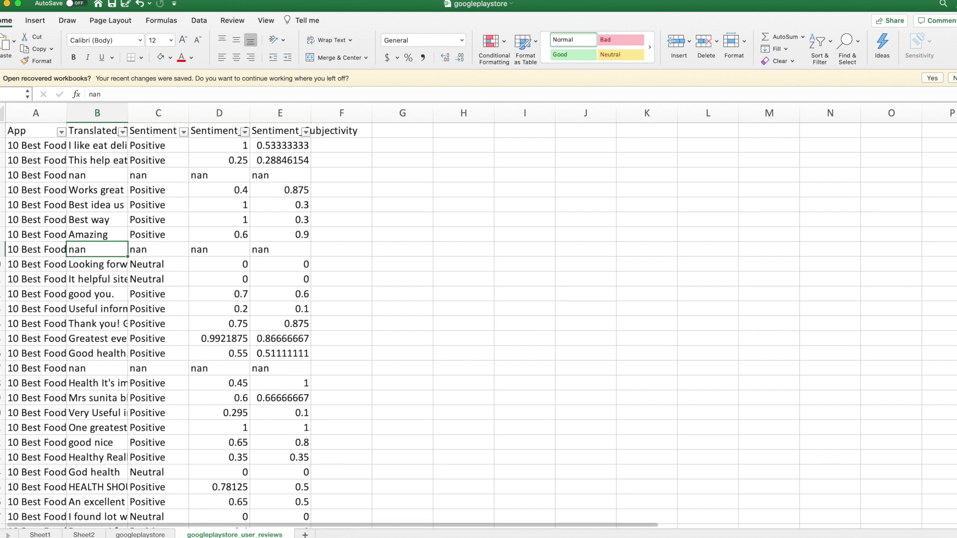
{"action": "left_click", "coordinate": [137, 535]}
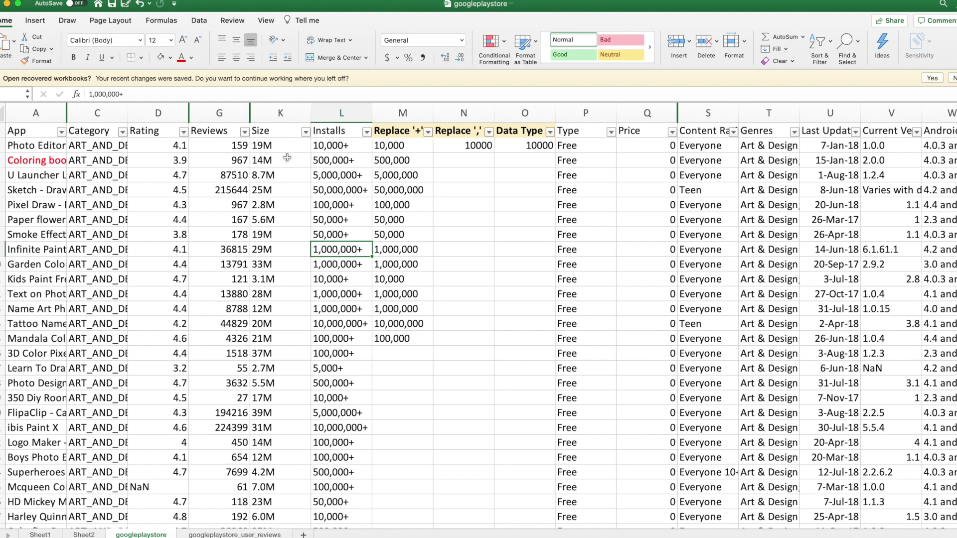
- Inspect the Size and Installs values, such as 10,000+ and 500,000+
{"action": "left_click_drag", "start_coordinate": [334, 160], "coordinate": [334, 220]}
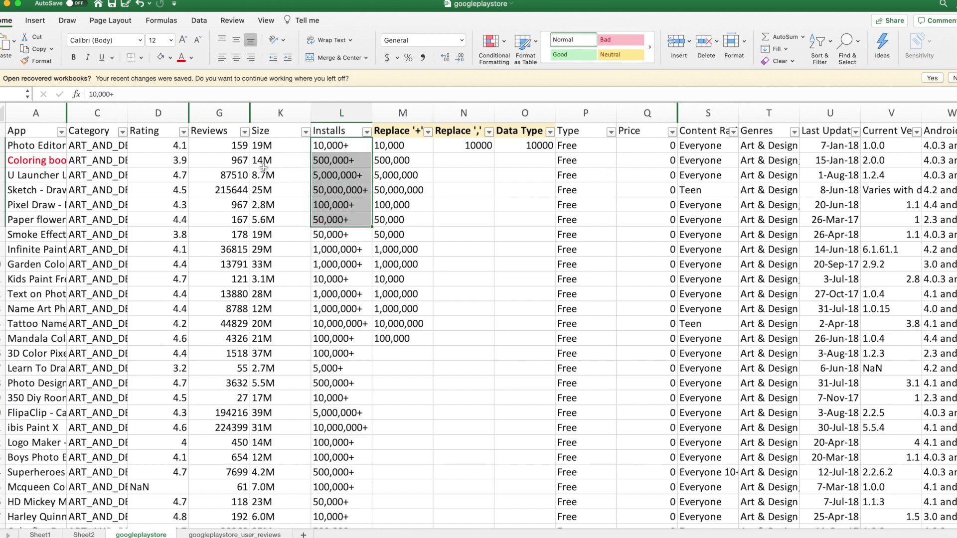
{"action": "left_click_drag", "start_coordinate": [264, 158], "coordinate": [264, 234]}
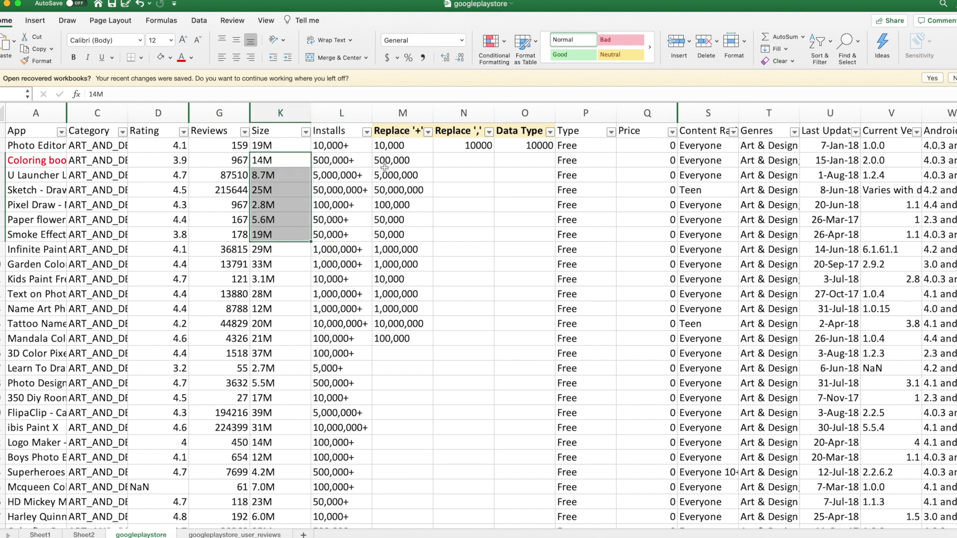
{"action": "left_click", "coordinate": [333, 148]}
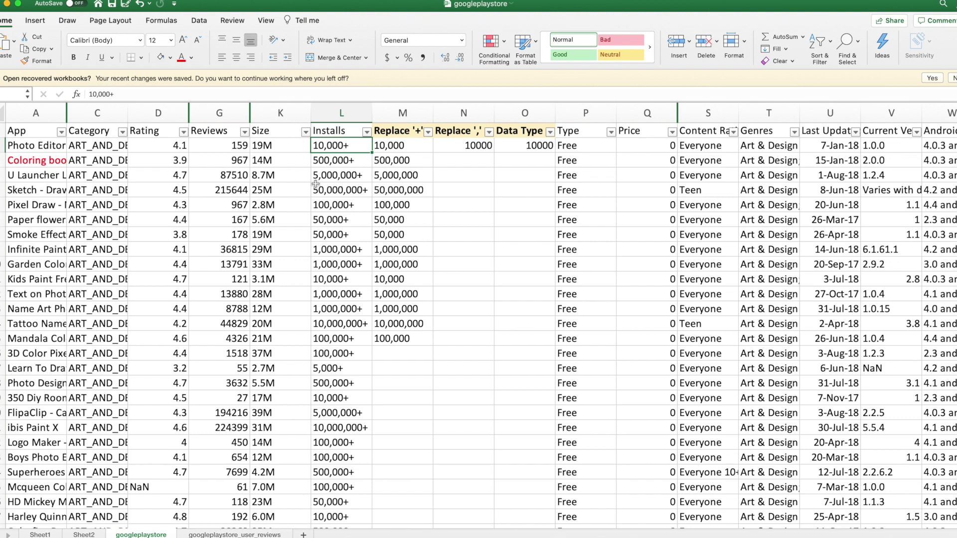
{"action": "left_click", "coordinate": [348, 160]}
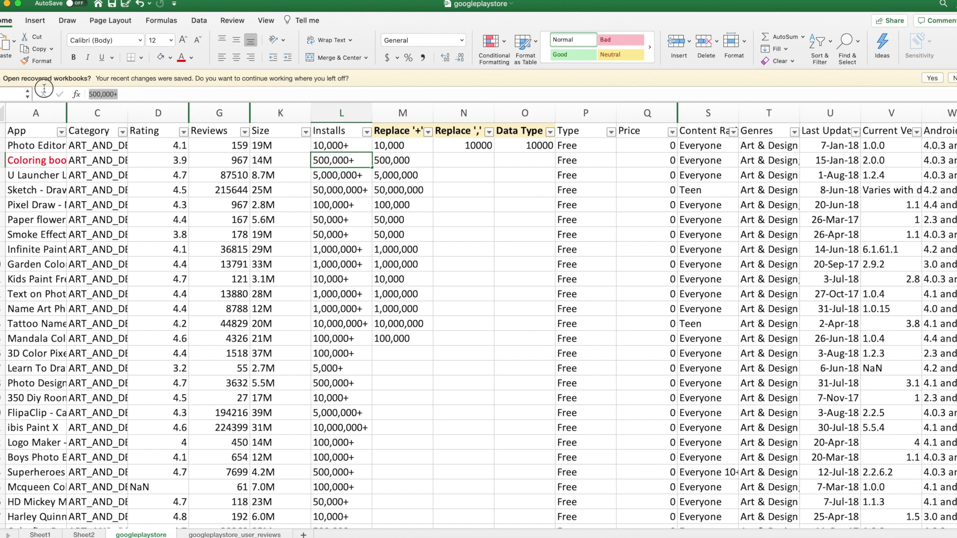
- Examine the 500,000+ and 10,000+ Installs entries in the formula bar
{"action": "left_click", "coordinate": [121, 95]}
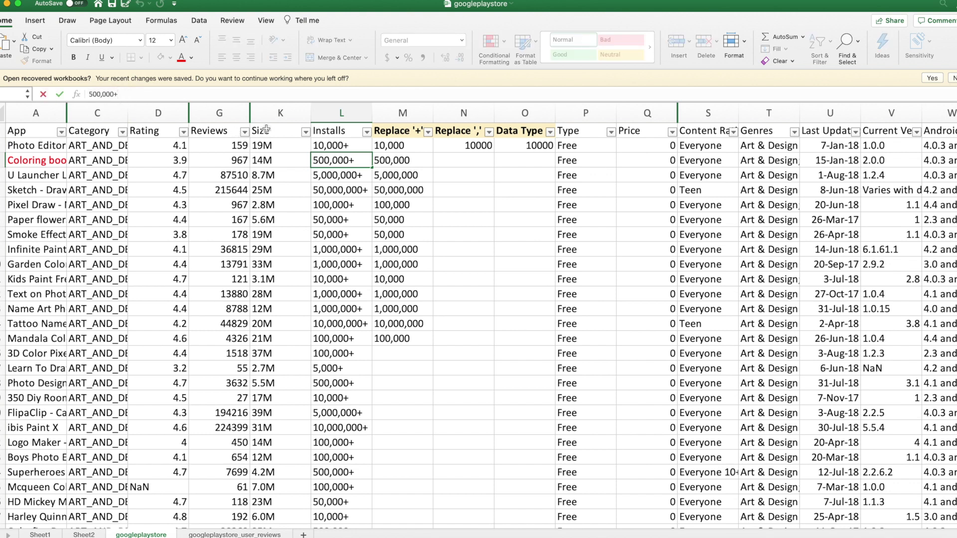
{"action": "left_click", "coordinate": [347, 113]}
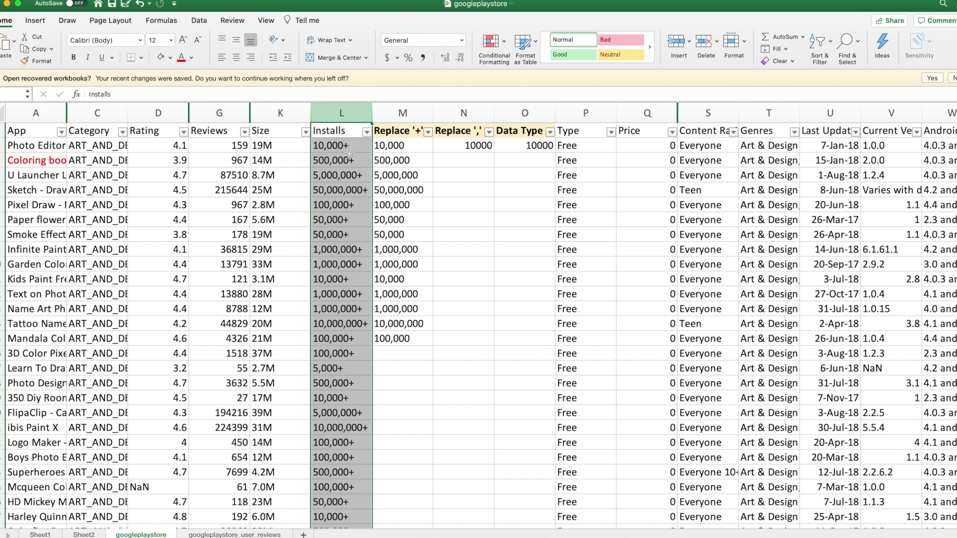
{"action": "left_click", "coordinate": [349, 154]}
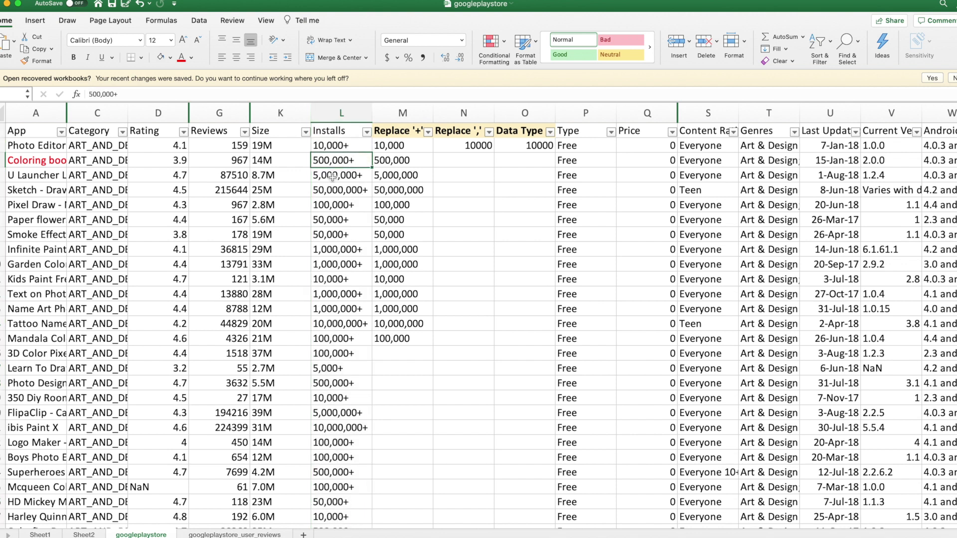
{"action": "left_click", "coordinate": [348, 144]}
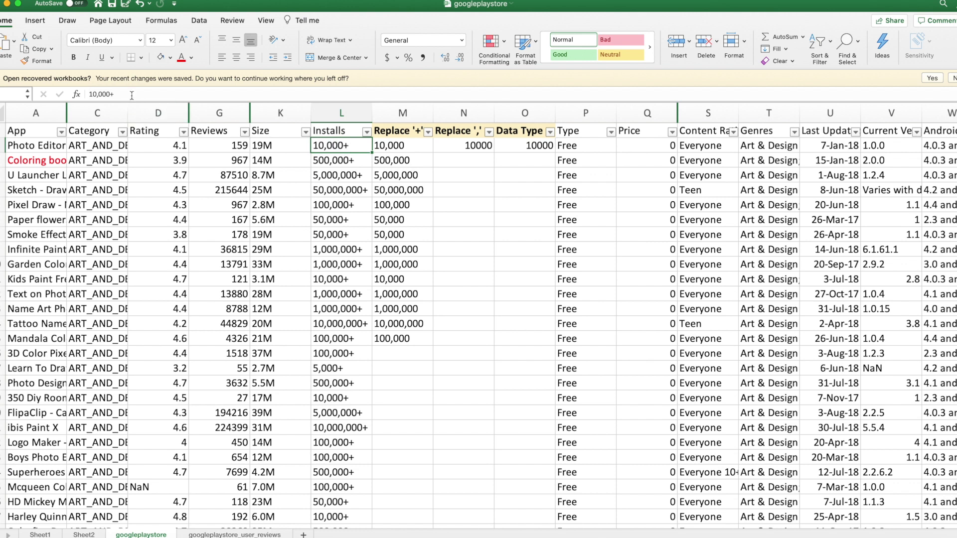
{"action": "left_click", "coordinate": [103, 94]}
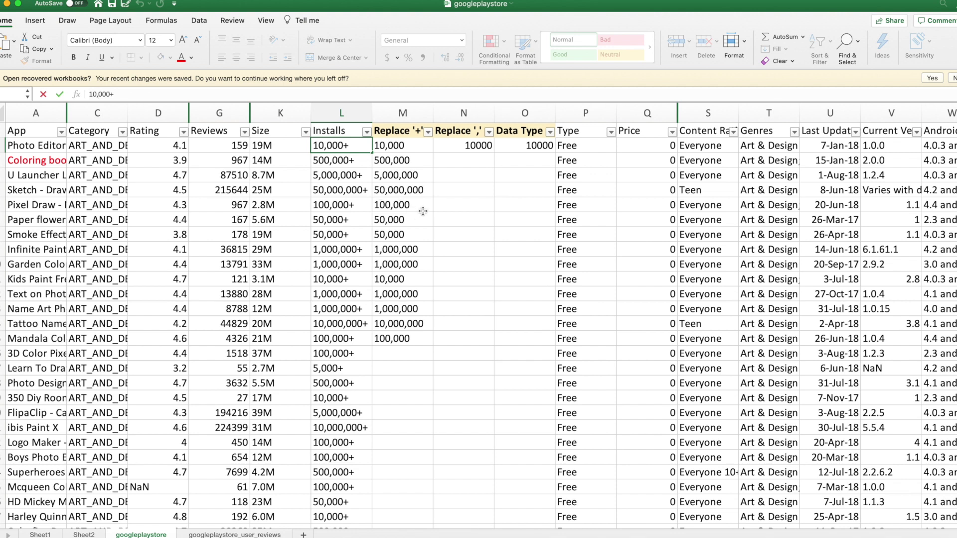
- Review the Installs column and its plus-stripping formula, opening and closing the Installs filter unchanged
{"action": "left_click", "coordinate": [419, 205]}
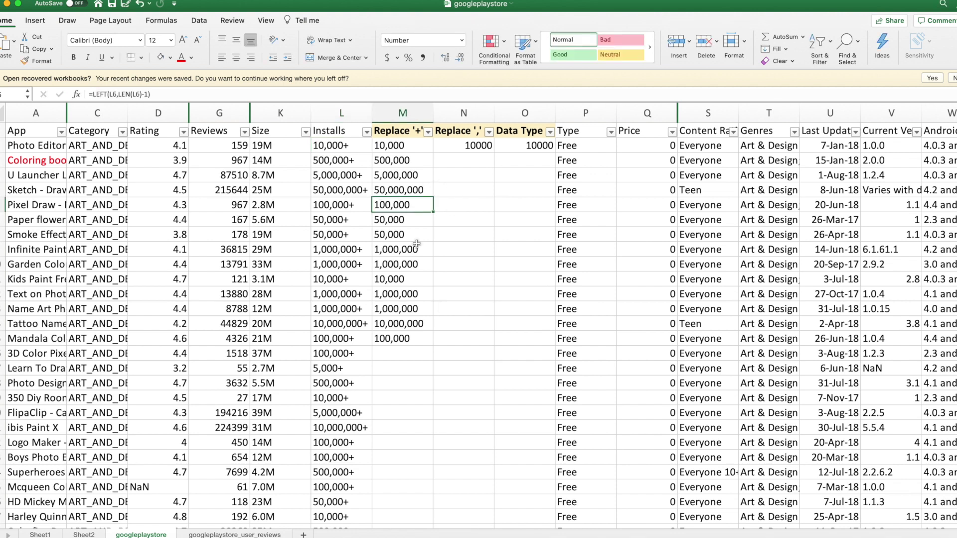
{"action": "left_click", "coordinate": [349, 113]}
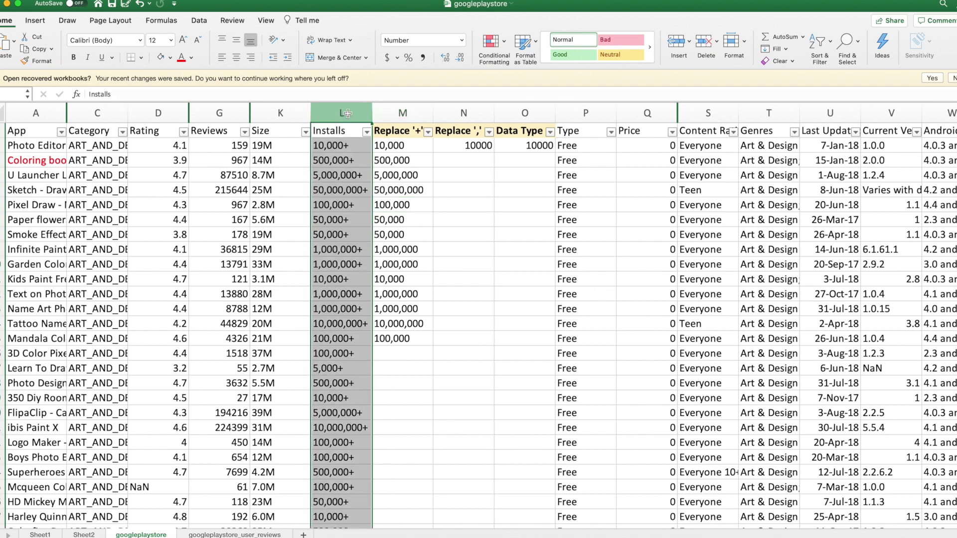
{"action": "left_click", "coordinate": [341, 145]}
{"action": "key", "text": "ctrl+shift+Down"}
{"action": "mouse_move", "coordinate": [340, 160]}
{"action": "left_mouse_down"}
{"action": "mouse_move", "coordinate": [341, 235]}
{"action": "mouse_move", "coordinate": [339, 160]}
{"action": "left_mouse_up"}
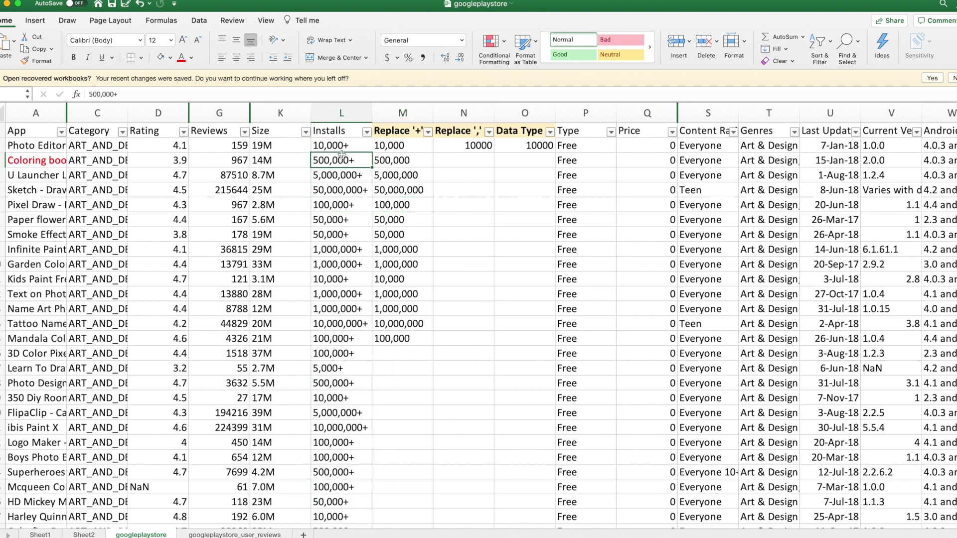
{"action": "left_click", "coordinate": [388, 114]}
{"action": "left_click", "coordinate": [391, 145]}
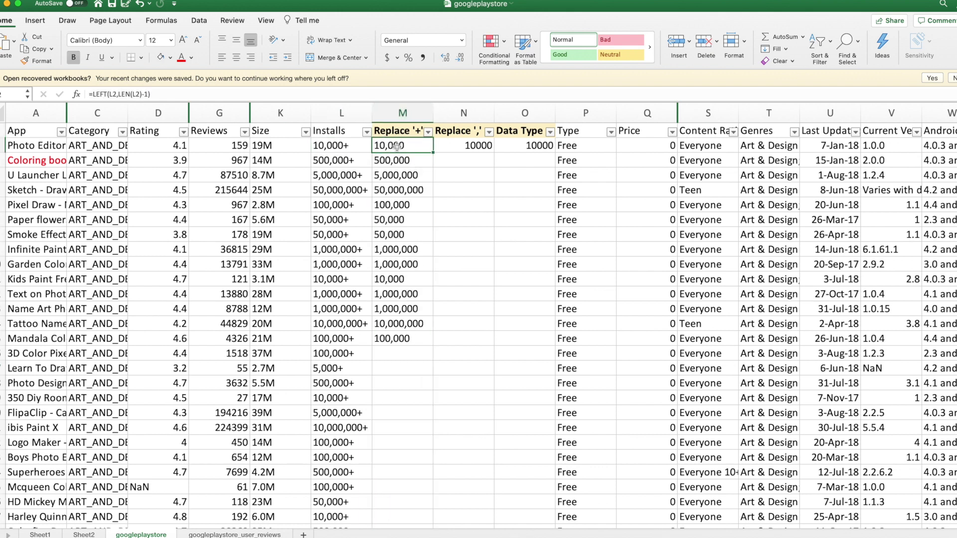
{"action": "left_click", "coordinate": [346, 150]}
{"action": "left_click", "coordinate": [367, 132]}
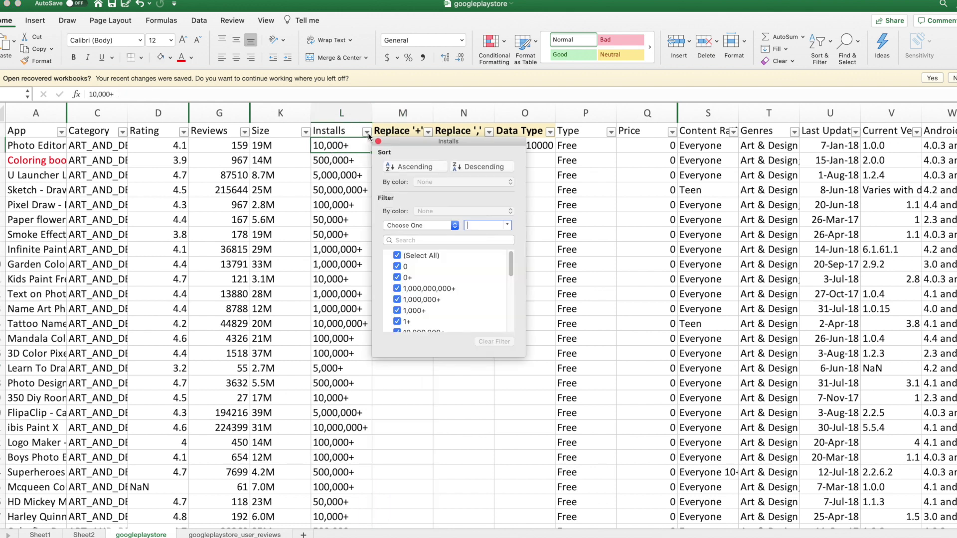
{"action": "scroll", "coordinate": [441, 286], "scroll_direction": "down", "scroll_amount": 3}
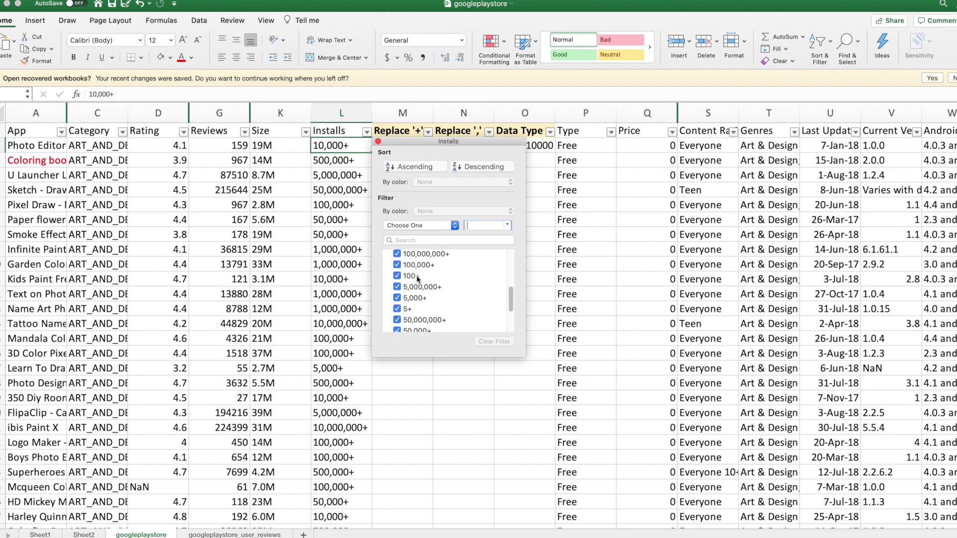
{"action": "scroll", "coordinate": [434, 290], "scroll_direction": "up", "scroll_amount": 3}
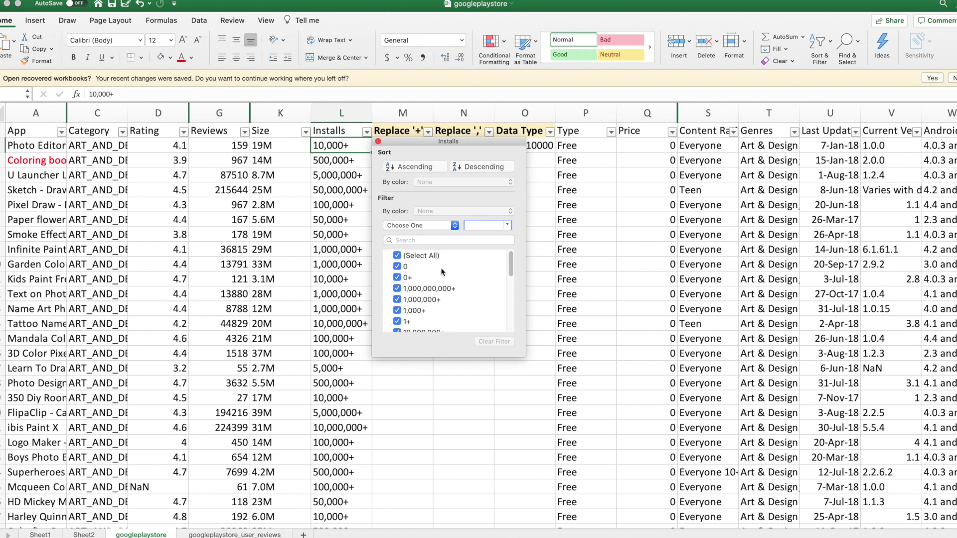
{"action": "left_click", "coordinate": [340, 244]}
{"action": "left_click", "coordinate": [339, 175]}
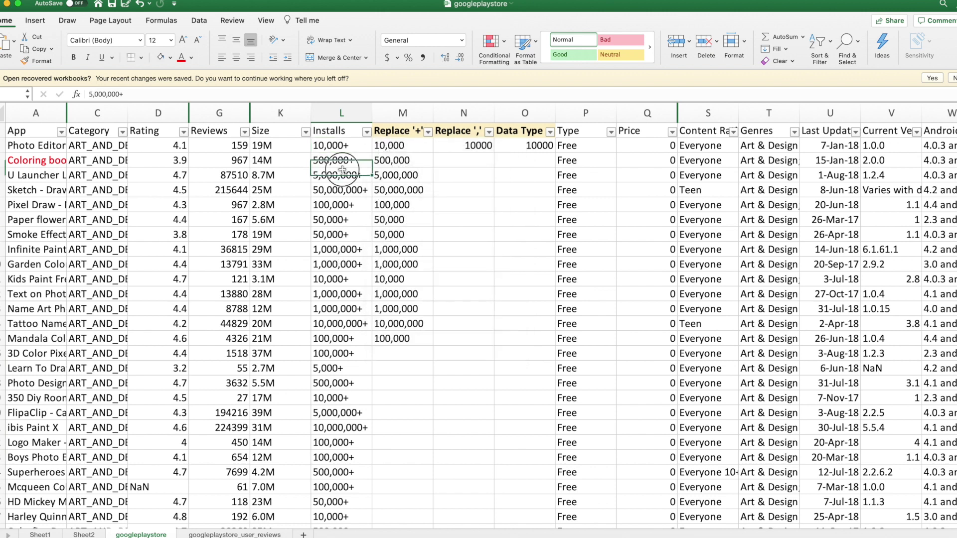
- Check the Replace '+', Replace ',' (10000) and Data Type columns
{"action": "left_click", "coordinate": [408, 113]}
{"action": "left_click", "coordinate": [463, 113]}
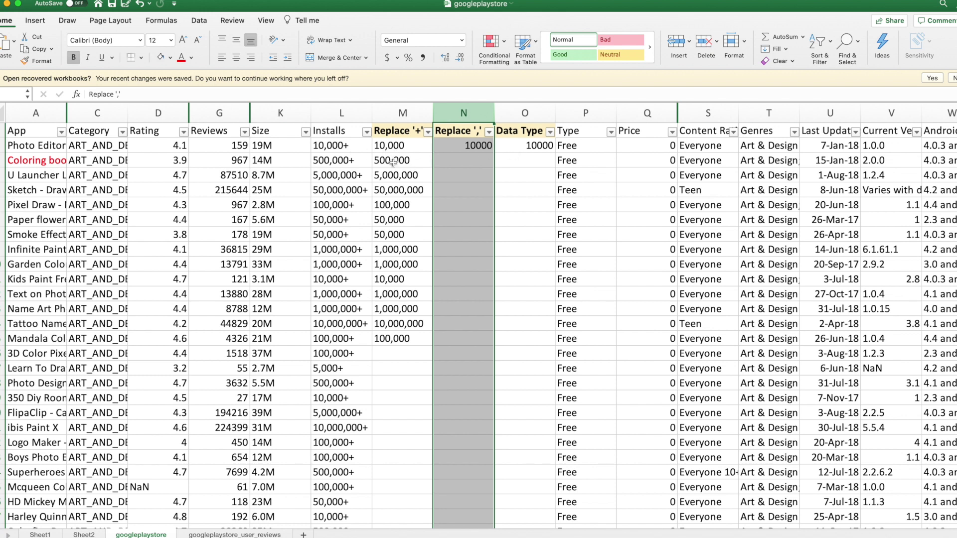
{"action": "left_click", "coordinate": [406, 145]}
{"action": "left_click", "coordinate": [472, 150]}
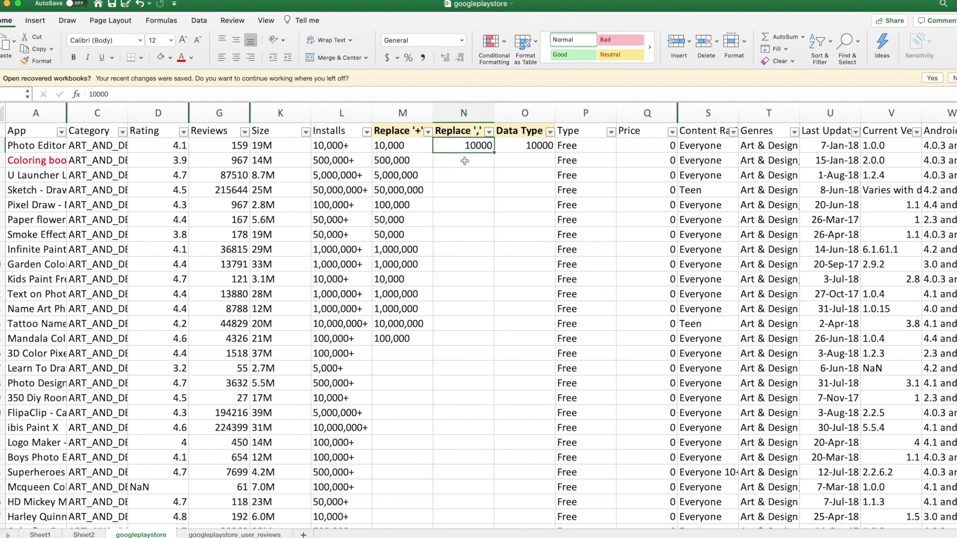
{"action": "left_click", "coordinate": [520, 113]}
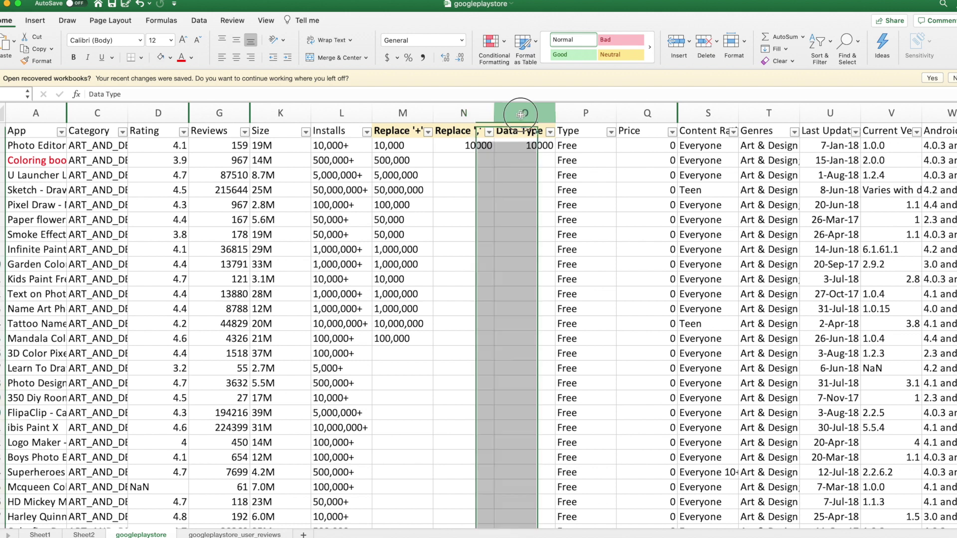
{"action": "left_click", "coordinate": [513, 161]}
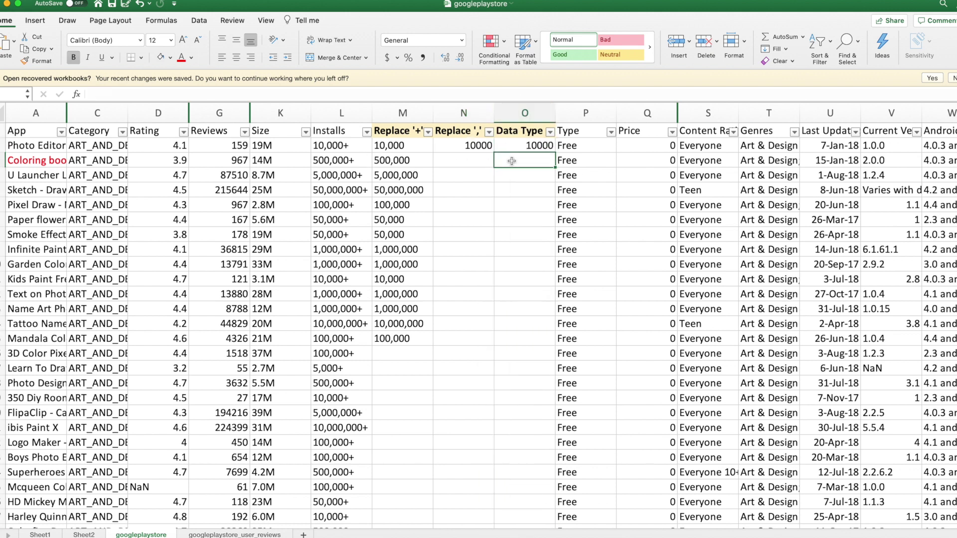
{"action": "left_click", "coordinate": [360, 147]}
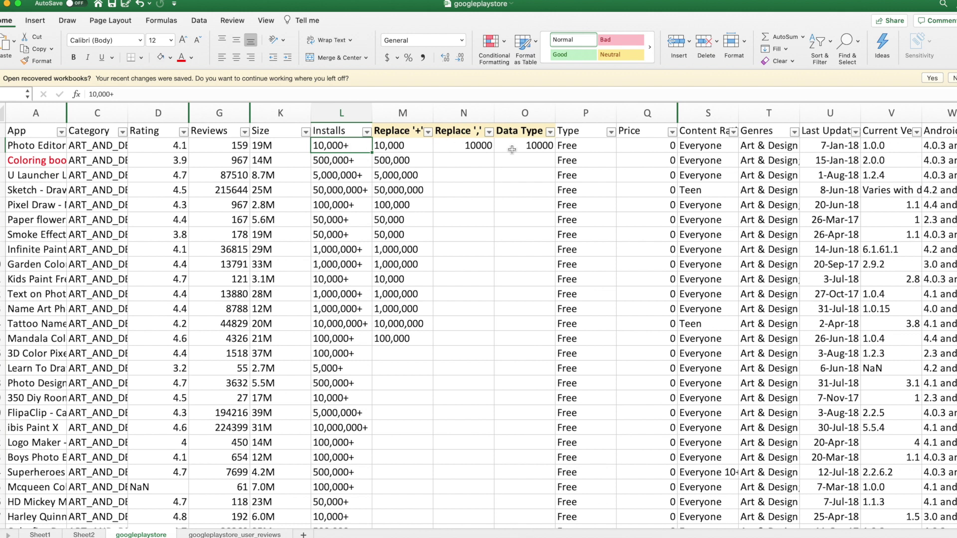
{"action": "left_click", "coordinate": [523, 113]}
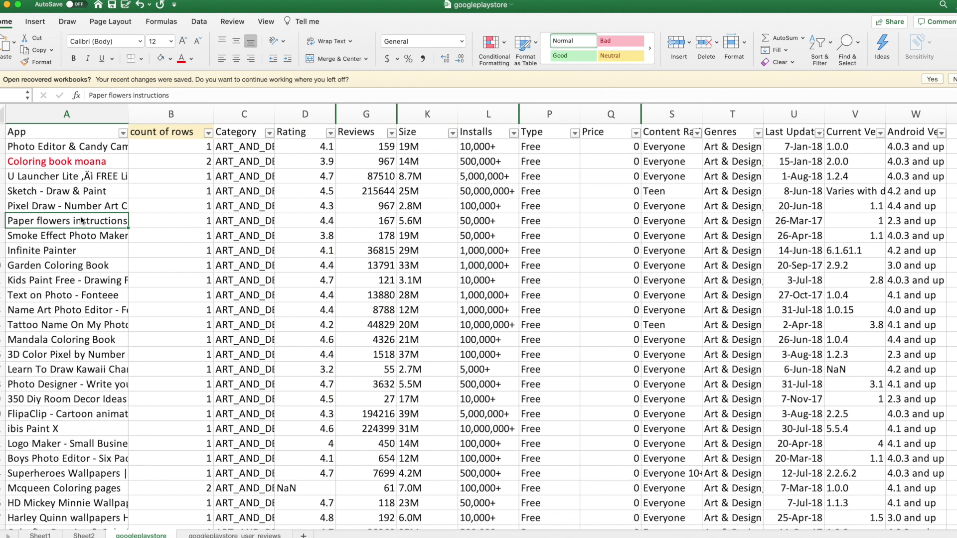
{"action": "left_click", "coordinate": [72, 177]}
{"action": "left_click", "coordinate": [53, 206]}
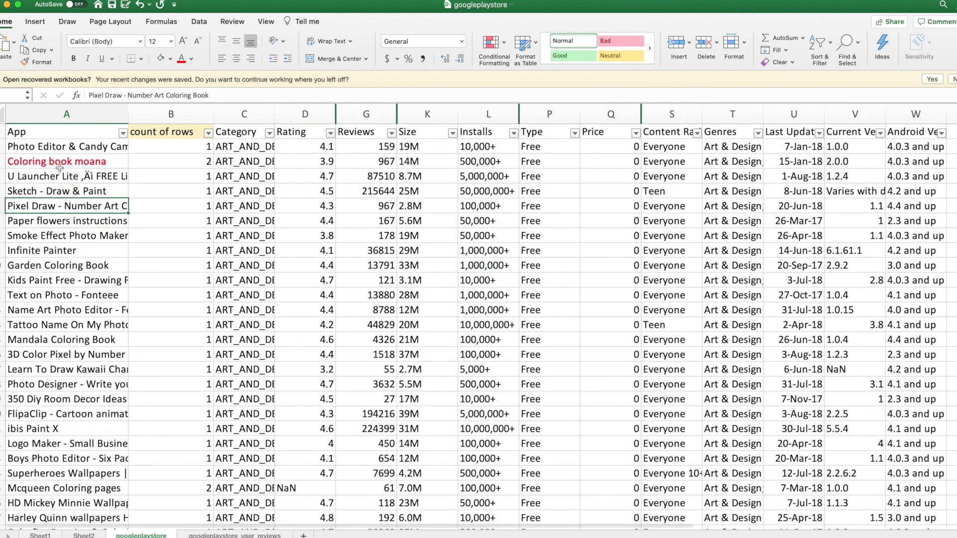
{"action": "left_click", "coordinate": [45, 253]}
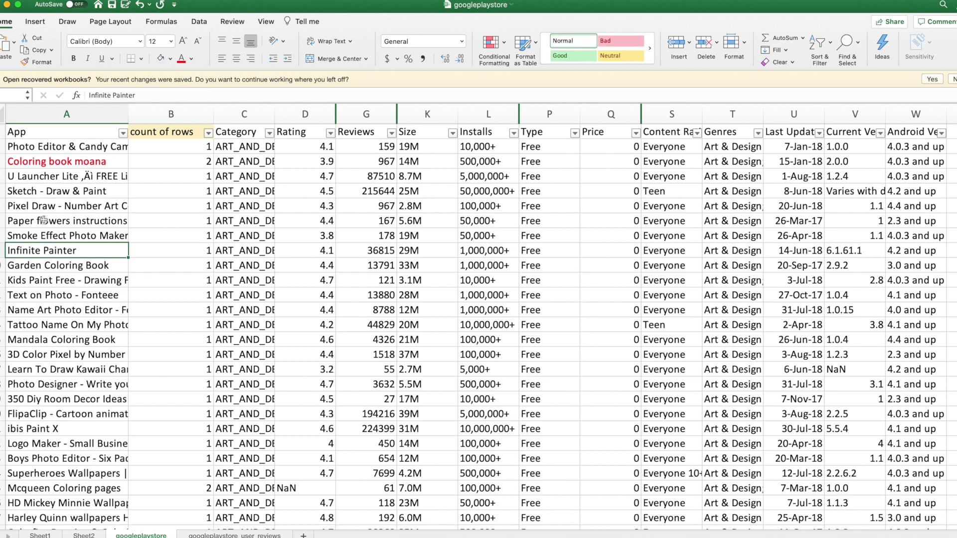
{"action": "key", "text": "Up"}
{"action": "key", "text": "Up"}
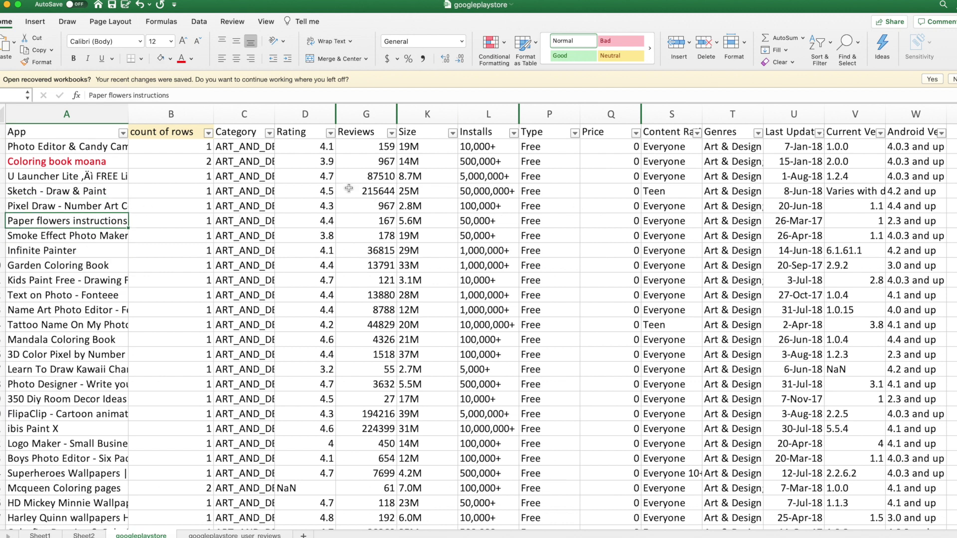
{"action": "left_click", "coordinate": [117, 194]}
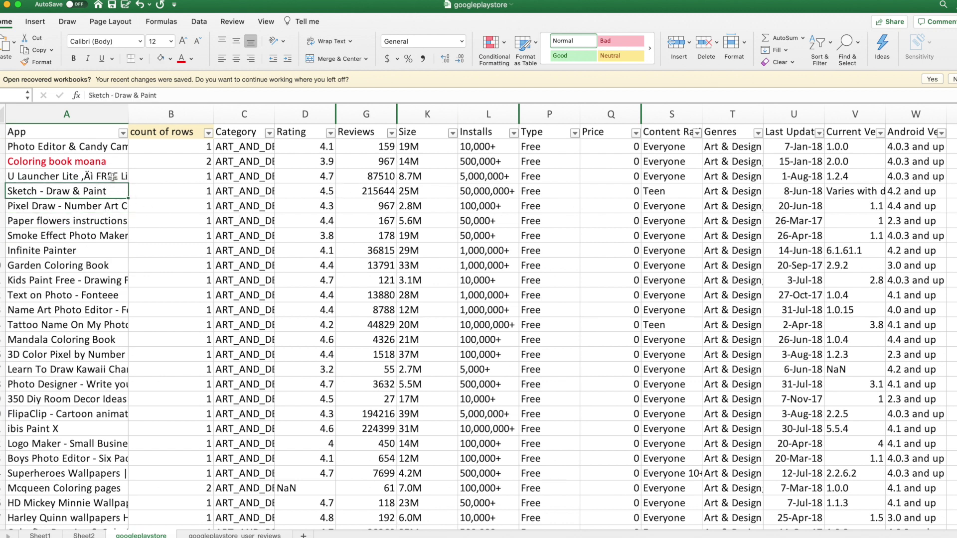
{"action": "left_click", "coordinate": [112, 177]}
{"action": "left_click", "coordinate": [161, 134]}
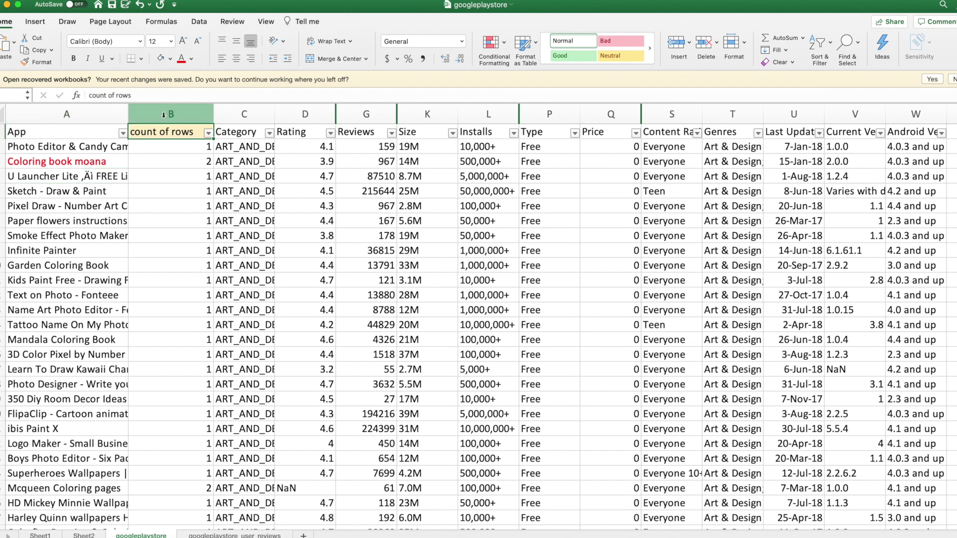
{"action": "left_click", "coordinate": [163, 115]}
{"action": "left_click", "coordinate": [160, 148]}
{"action": "left_click", "coordinate": [78, 148]}
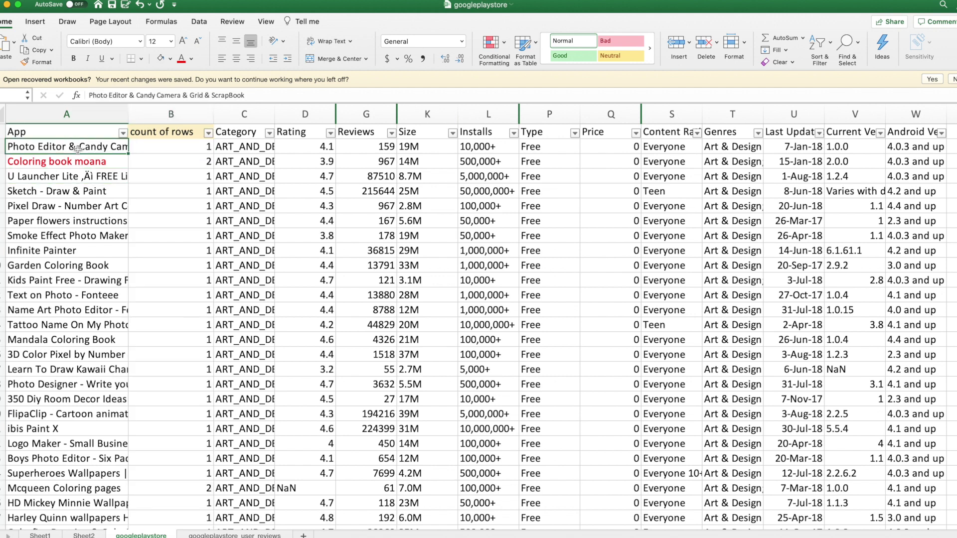
{"action": "left_click", "coordinate": [177, 148]}
{"action": "left_click", "coordinate": [173, 176]}
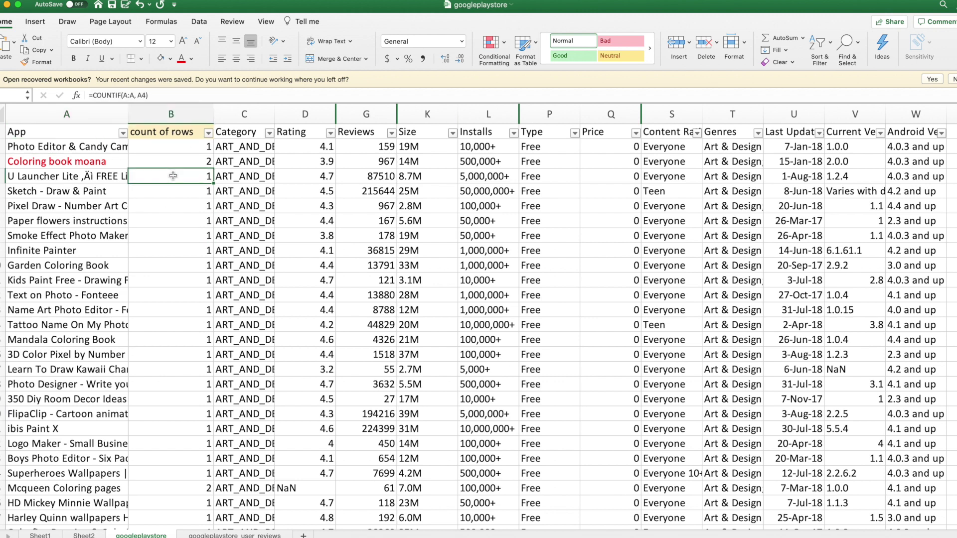
{"action": "left_click", "coordinate": [178, 165]}
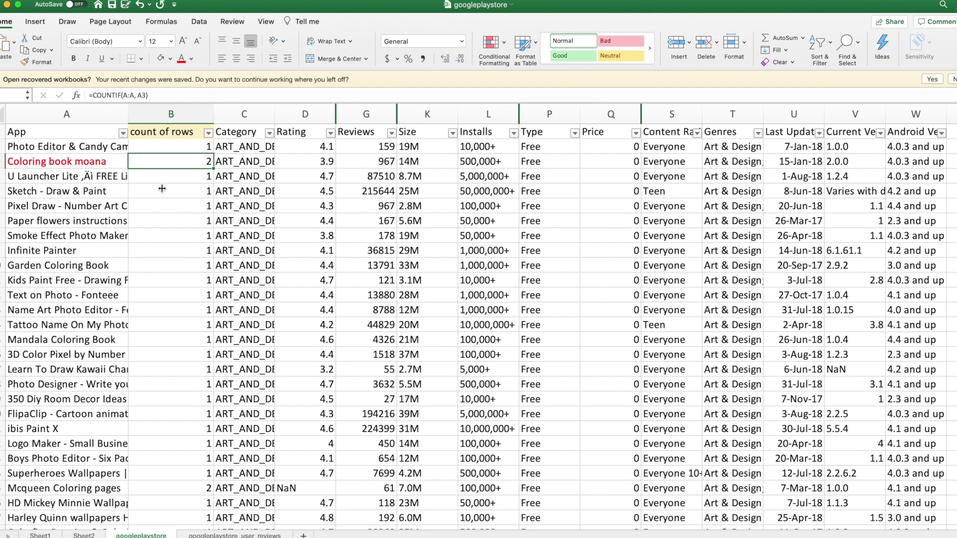
{"action": "left_click", "coordinate": [175, 255]}
- Filter count of rows to Greater Than or Equal To 3 and select the seven 8 Ball Pool rows
{"action": "scroll", "coordinate": [164, 180], "scroll_direction": "down", "scroll_amount": 2}
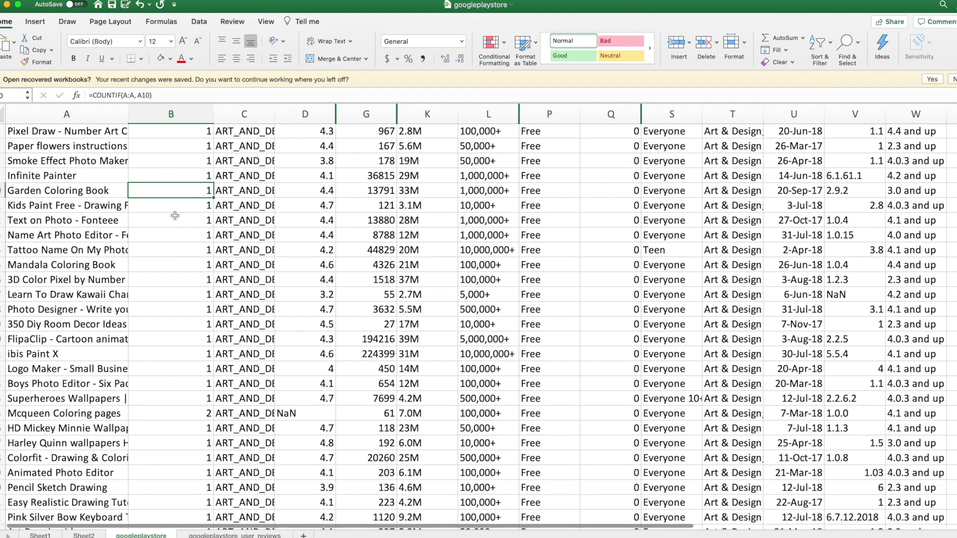
{"action": "scroll", "coordinate": [169, 169], "scroll_direction": "up", "scroll_amount": 3}
{"action": "left_click", "coordinate": [208, 134]}
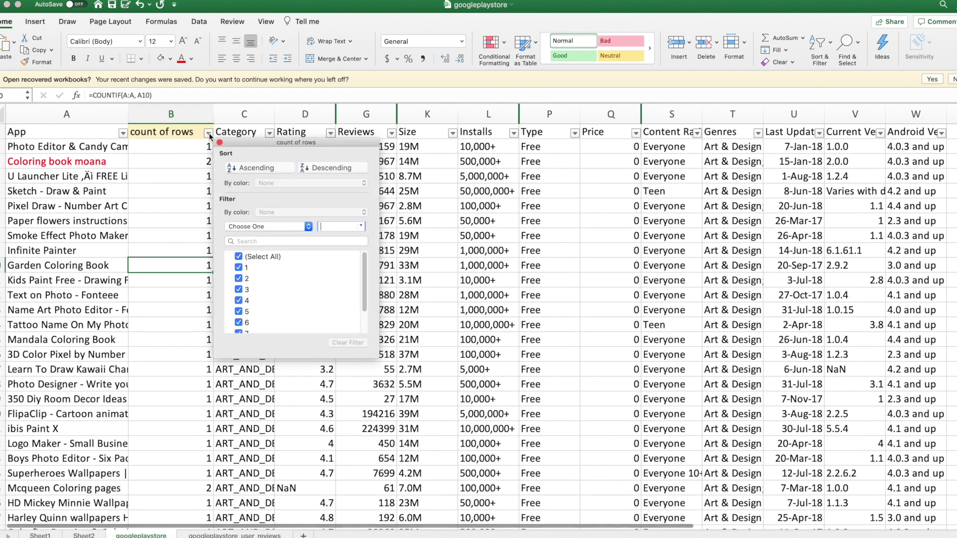
{"action": "left_click", "coordinate": [287, 227]}
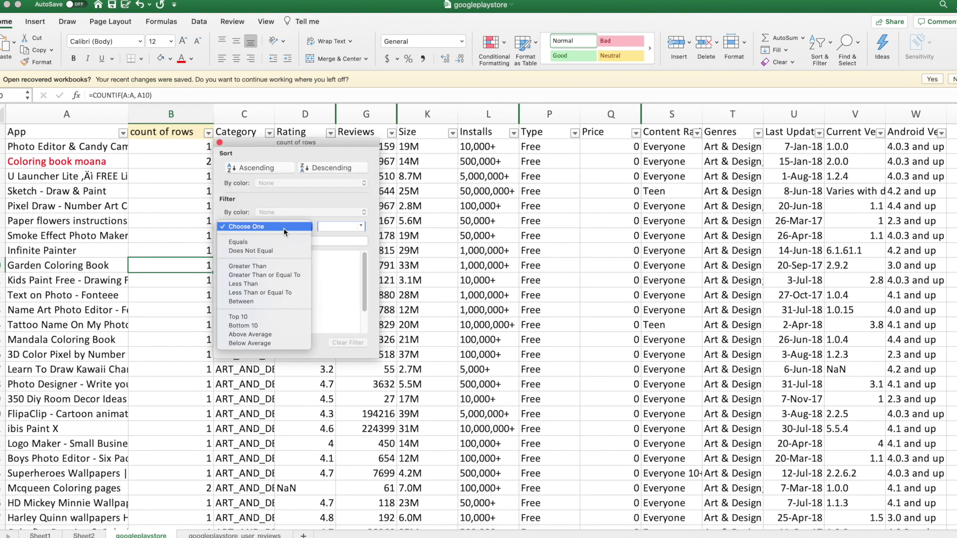
{"action": "left_click", "coordinate": [275, 275]}
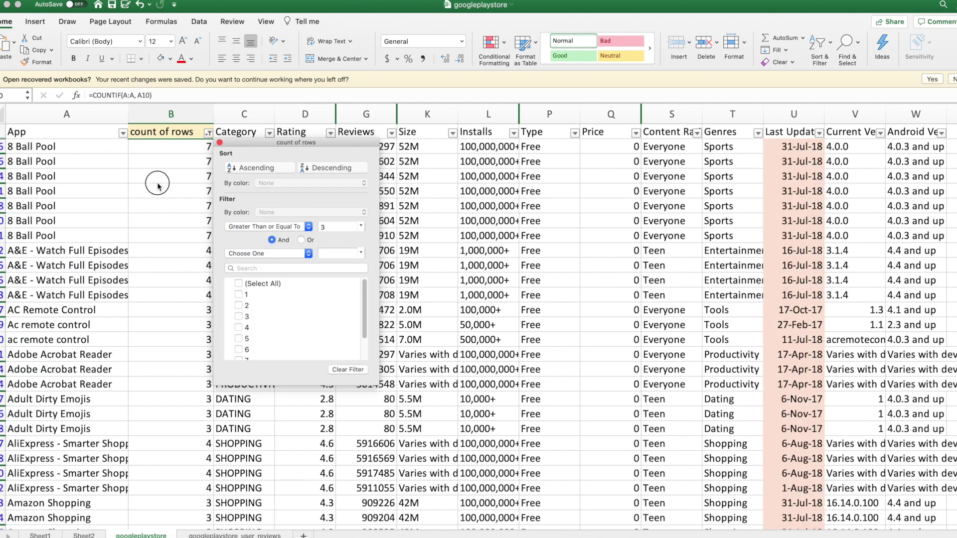
{"action": "left_click", "coordinate": [187, 211]}
{"action": "left_click", "coordinate": [187, 210]}
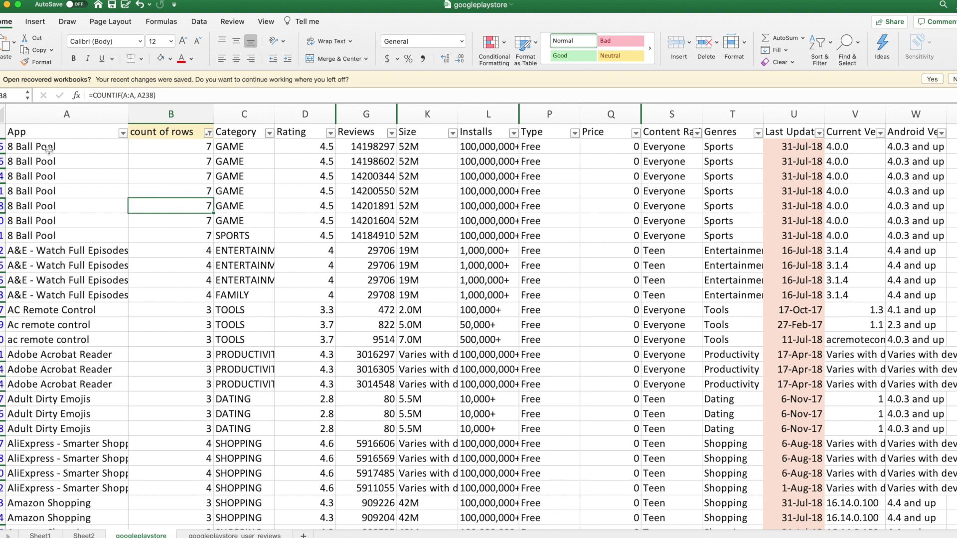
{"action": "left_click_drag", "start_coordinate": [101, 214], "coordinate": [207, 238]}
{"action": "left_click", "coordinate": [165, 192]}
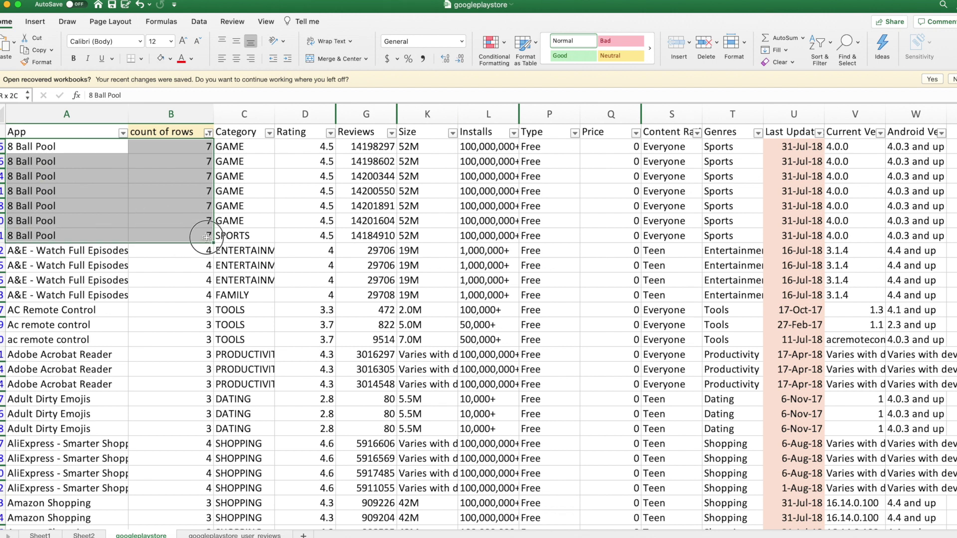
{"action": "left_click_drag", "start_coordinate": [207, 238], "coordinate": [246, 238]}
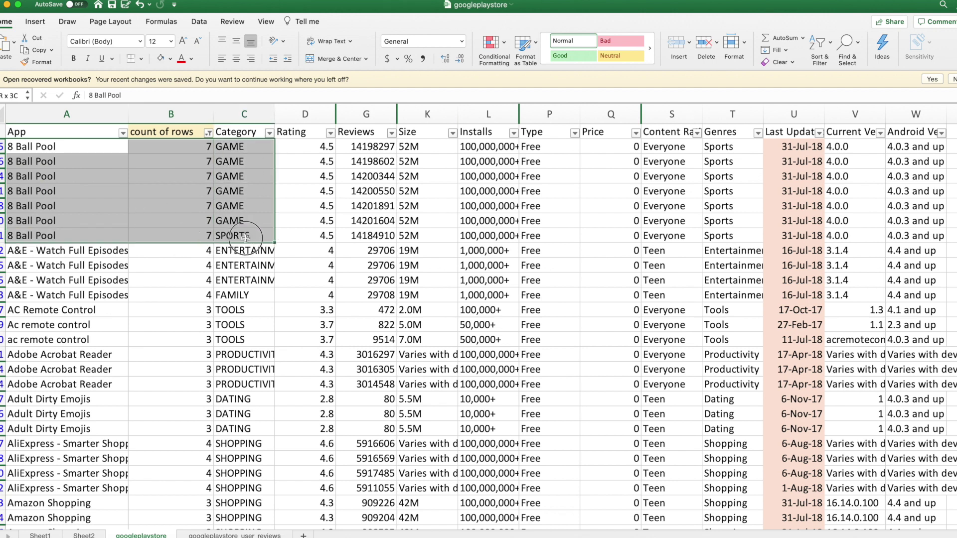
{"action": "left_click", "coordinate": [266, 182]}
{"action": "left_click", "coordinate": [259, 233]}
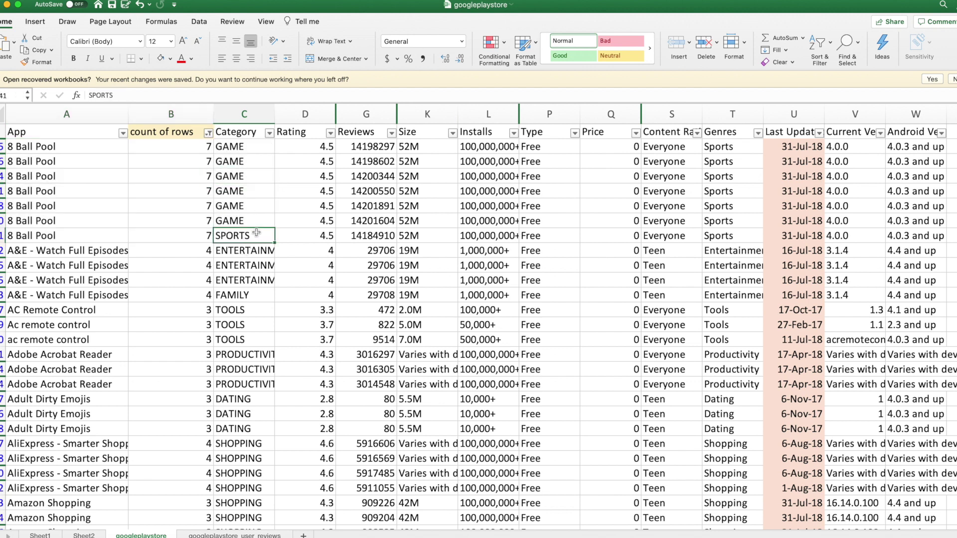
{"action": "left_click_drag", "start_coordinate": [53, 147], "coordinate": [376, 191]}
{"action": "left_click", "coordinate": [380, 163]}
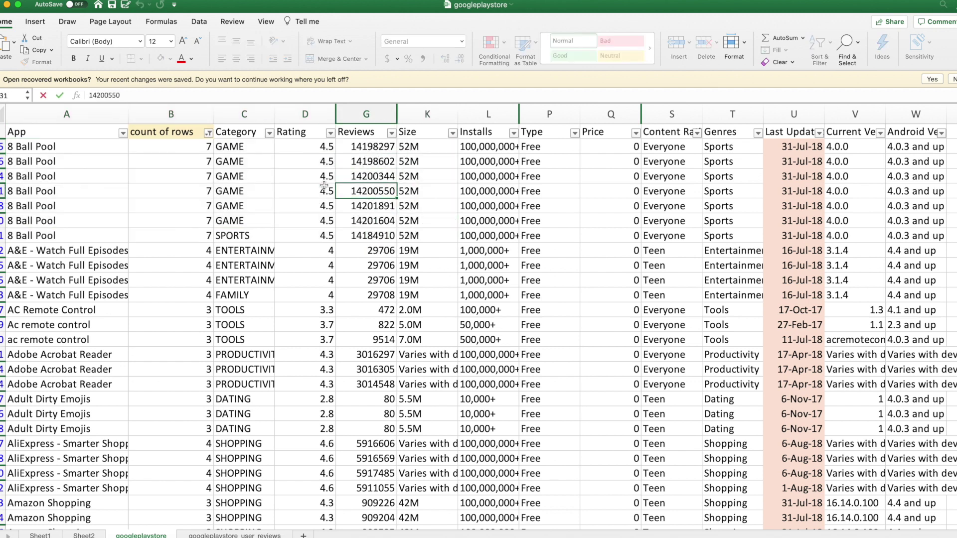
{"action": "left_click", "coordinate": [431, 176]}
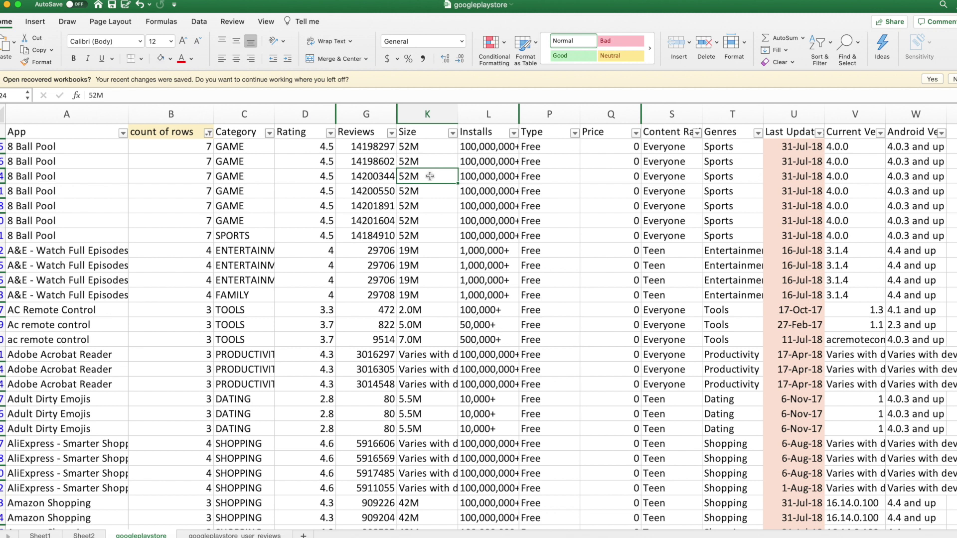
{"action": "left_click", "coordinate": [506, 176]}
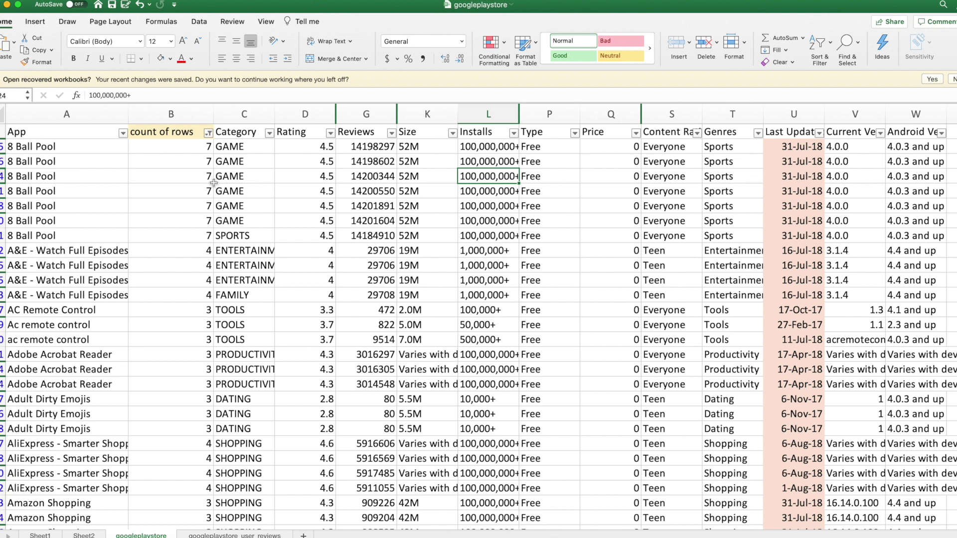
{"action": "left_click", "coordinate": [209, 167]}
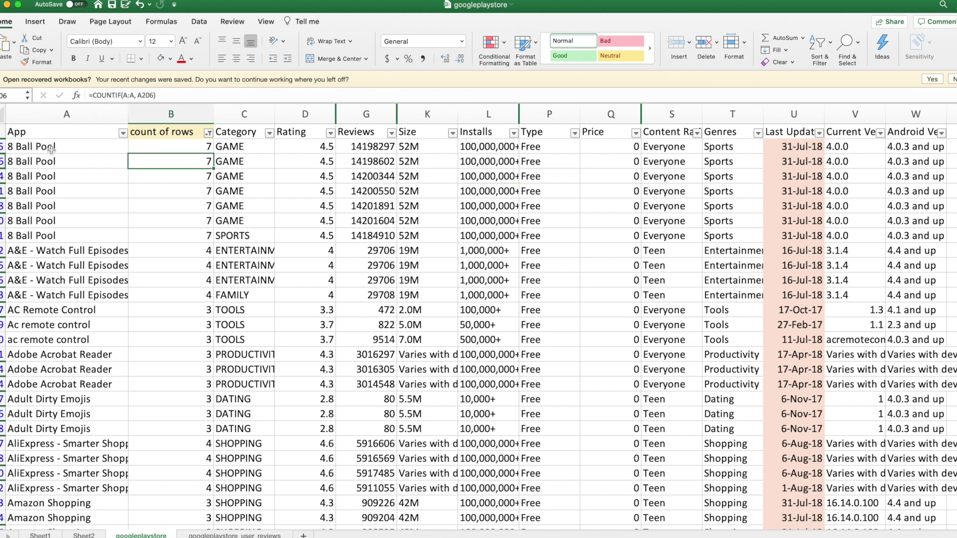
{"action": "left_click", "coordinate": [51, 150]}
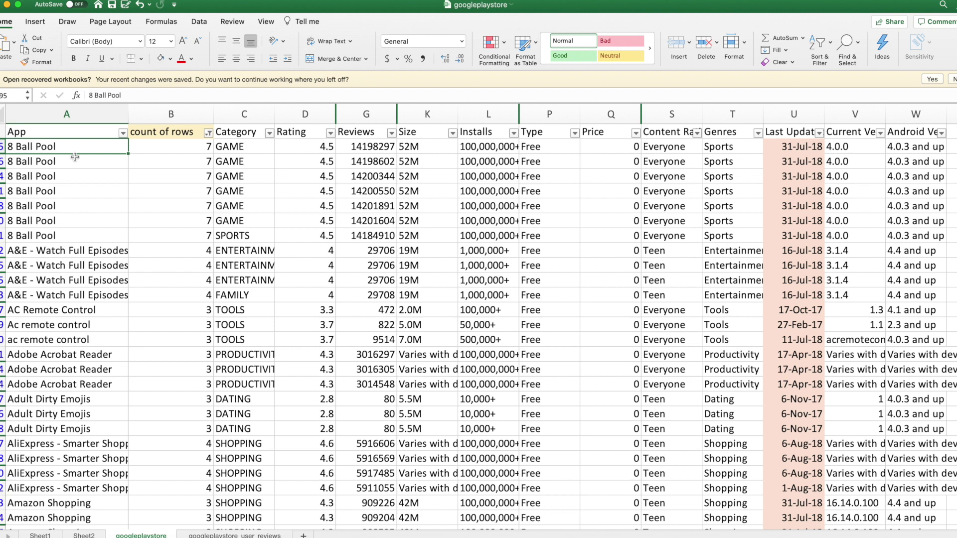
{"action": "left_click", "coordinate": [218, 175]}
{"action": "left_click", "coordinate": [178, 162]}
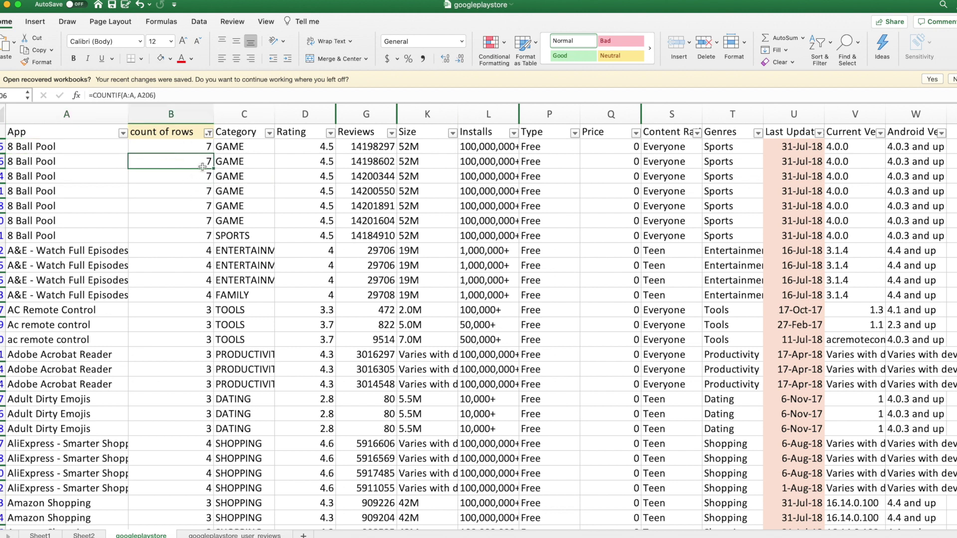
{"action": "left_click", "coordinate": [187, 191]}
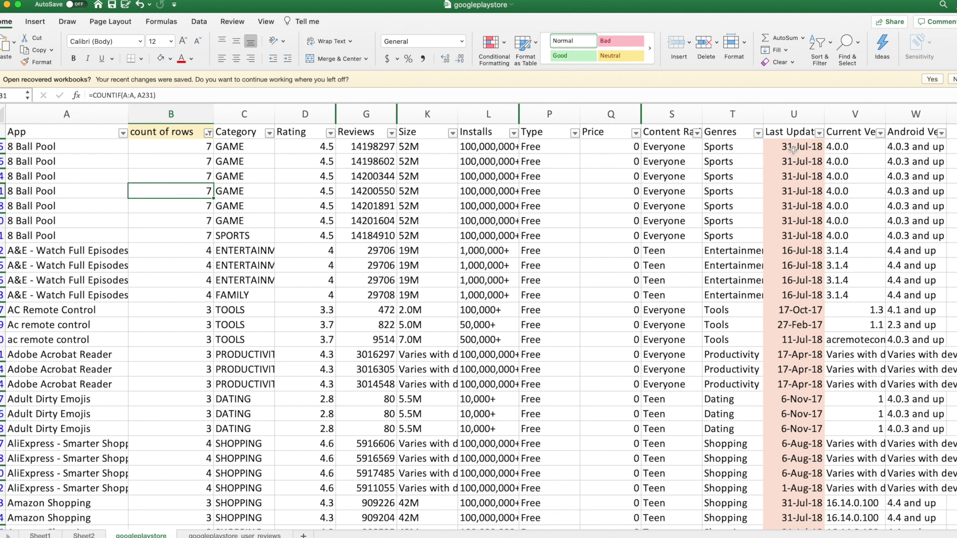
{"action": "left_click", "coordinate": [785, 132]}
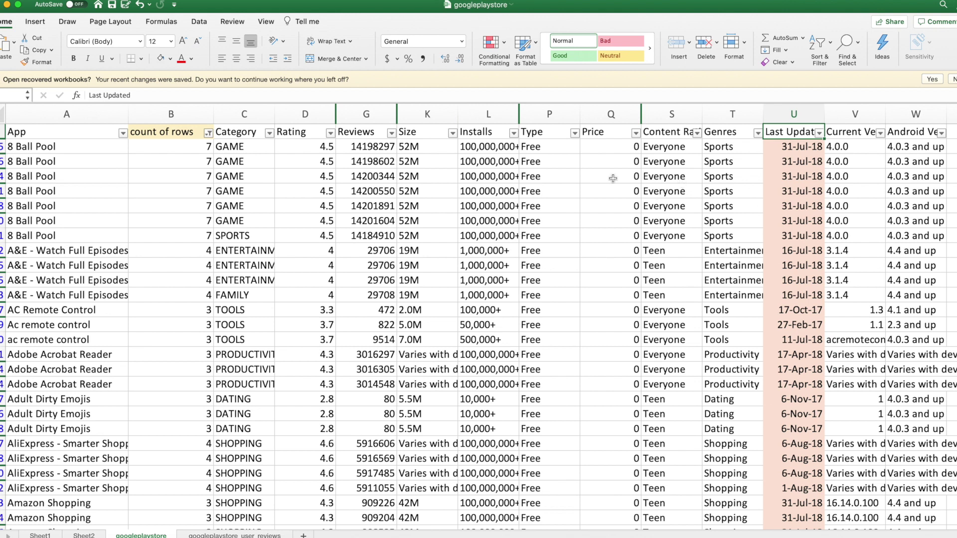
{"action": "left_click_drag", "start_coordinate": [379, 153], "coordinate": [370, 225]}
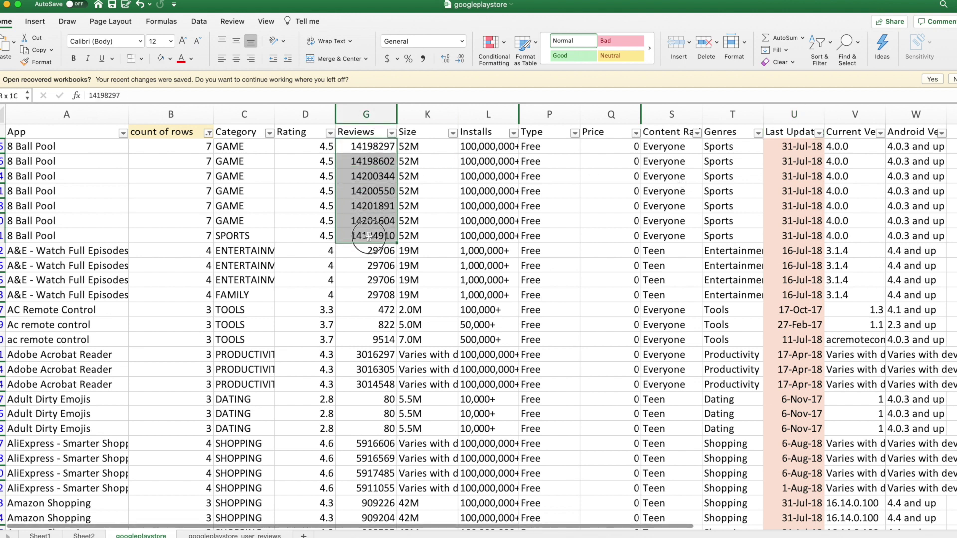
{"action": "left_click_drag", "start_coordinate": [369, 236], "coordinate": [369, 236]}
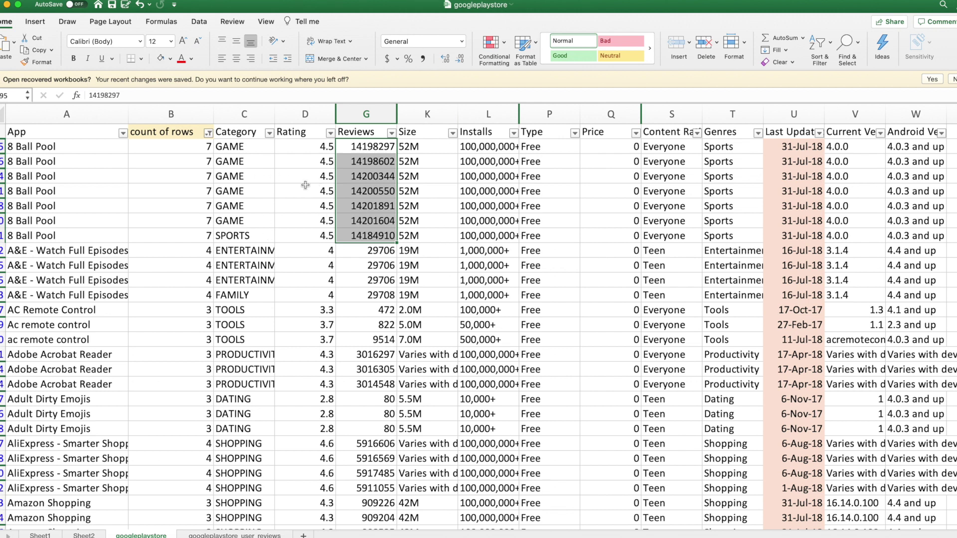
{"action": "left_click", "coordinate": [246, 176]}
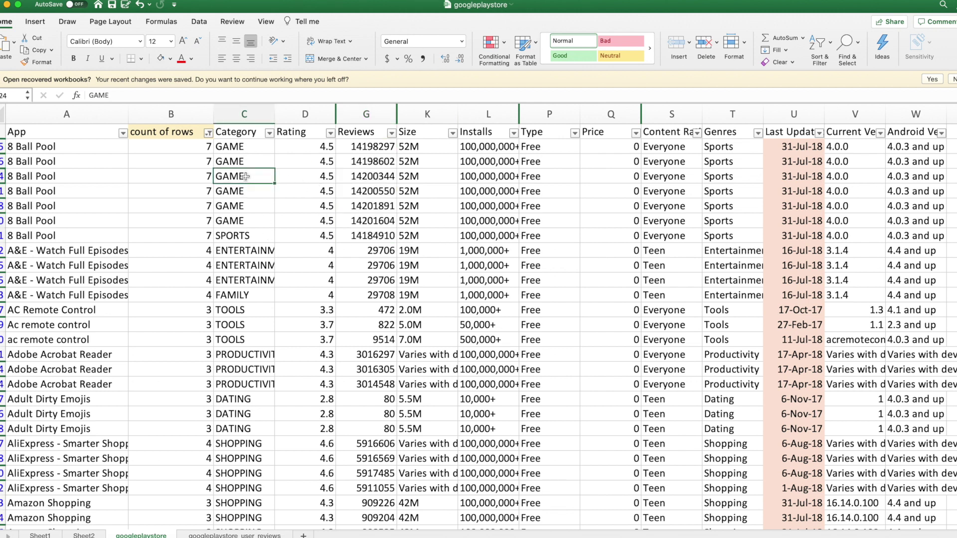
{"action": "left_click_drag", "start_coordinate": [245, 144], "coordinate": [247, 242]}
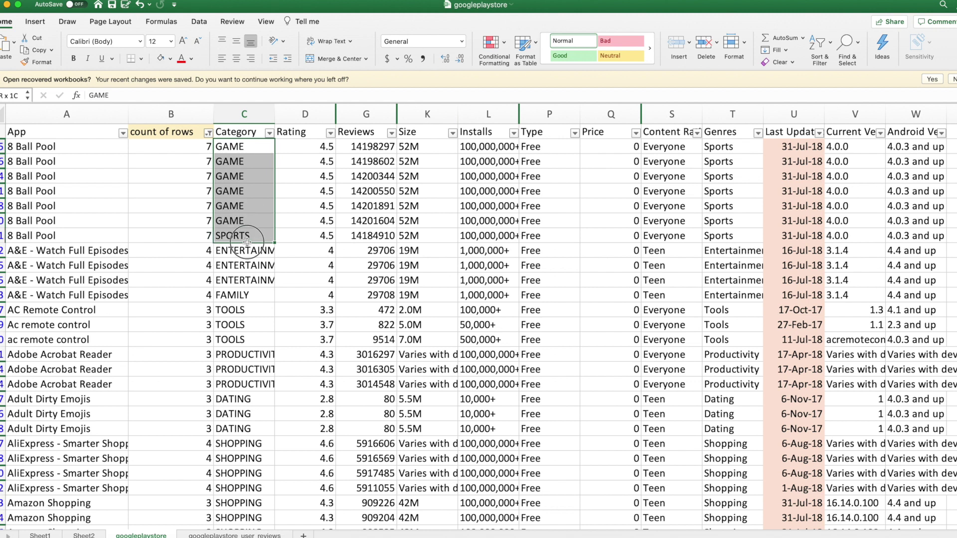
{"action": "left_click", "coordinate": [257, 176]}
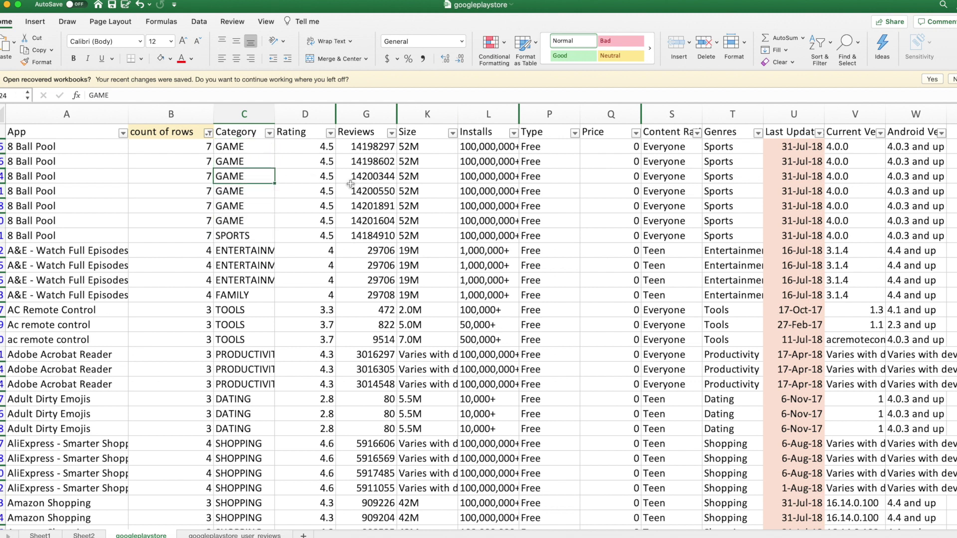
{"action": "left_click", "coordinate": [253, 237]}
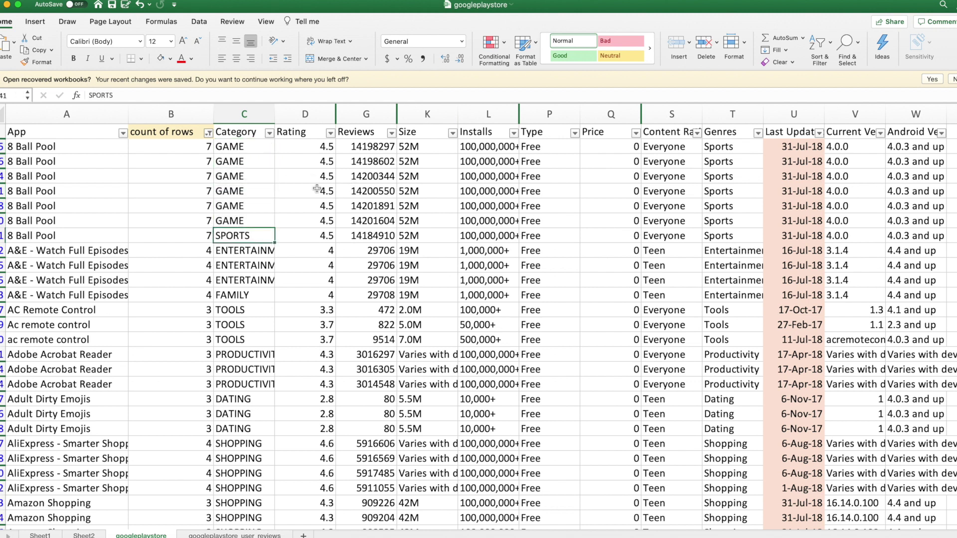
{"action": "left_click", "coordinate": [257, 190]}
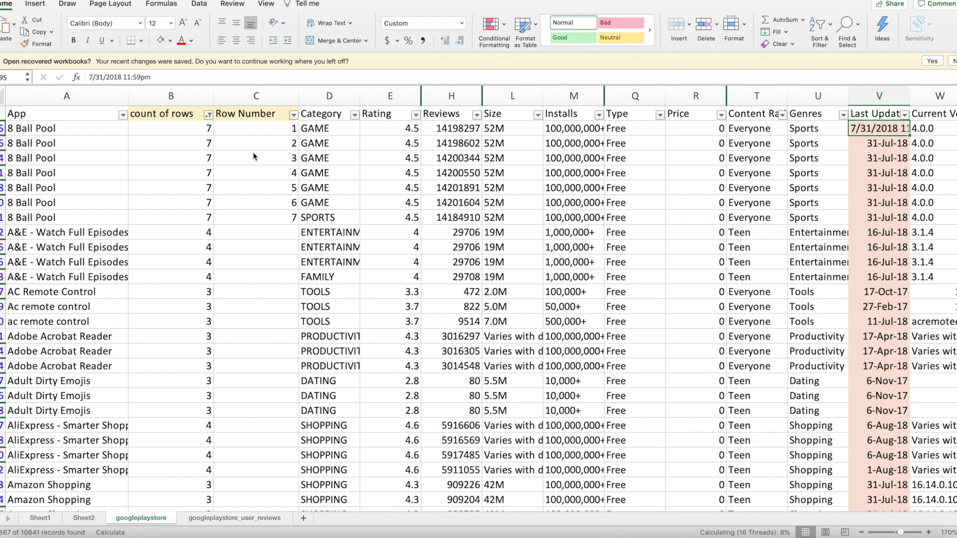
- Check a Row Number value among the seven filtered 8 Ball Pool rows
{"action": "left_click", "coordinate": [255, 131]}
{"action": "left_click", "coordinate": [265, 190]}
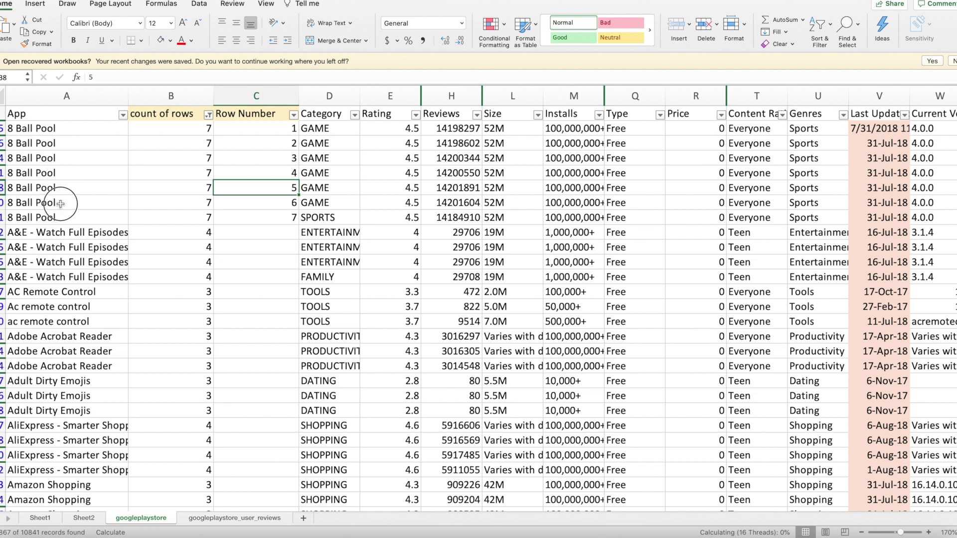
{"action": "left_click_drag", "start_coordinate": [60, 128], "coordinate": [60, 218]}
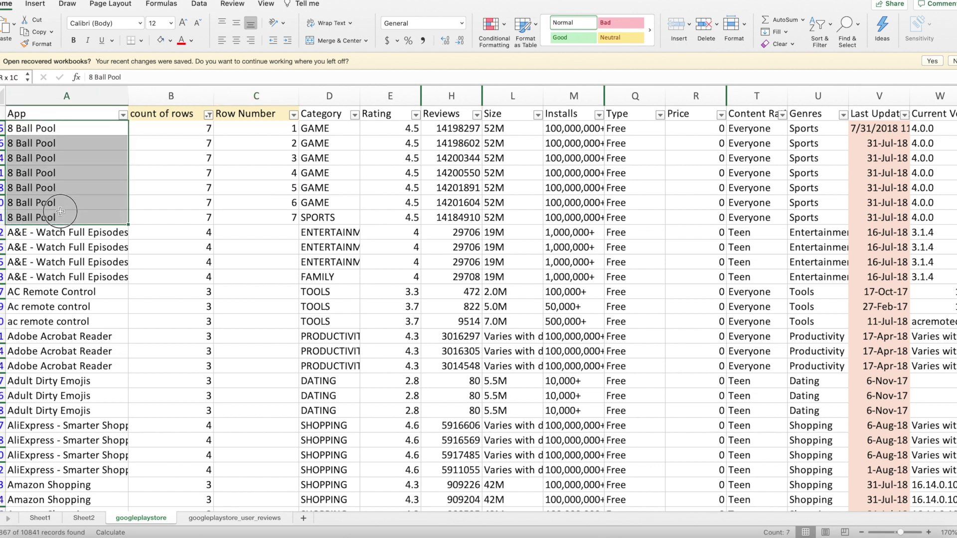
{"action": "left_click", "coordinate": [264, 131]}
{"action": "left_click_drag", "start_coordinate": [255, 217], "coordinate": [262, 124]}
{"action": "left_click", "coordinate": [877, 128]}
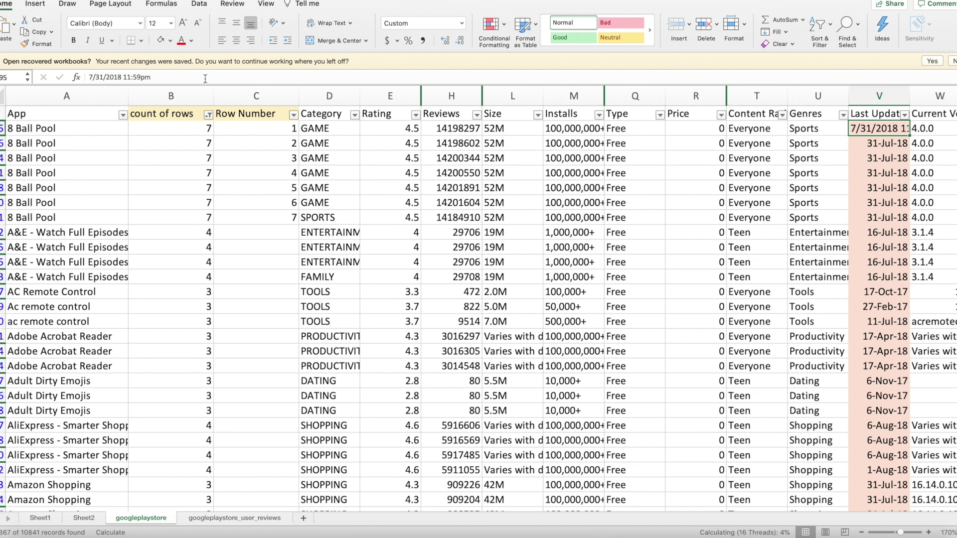
{"action": "left_click", "coordinate": [266, 128]}
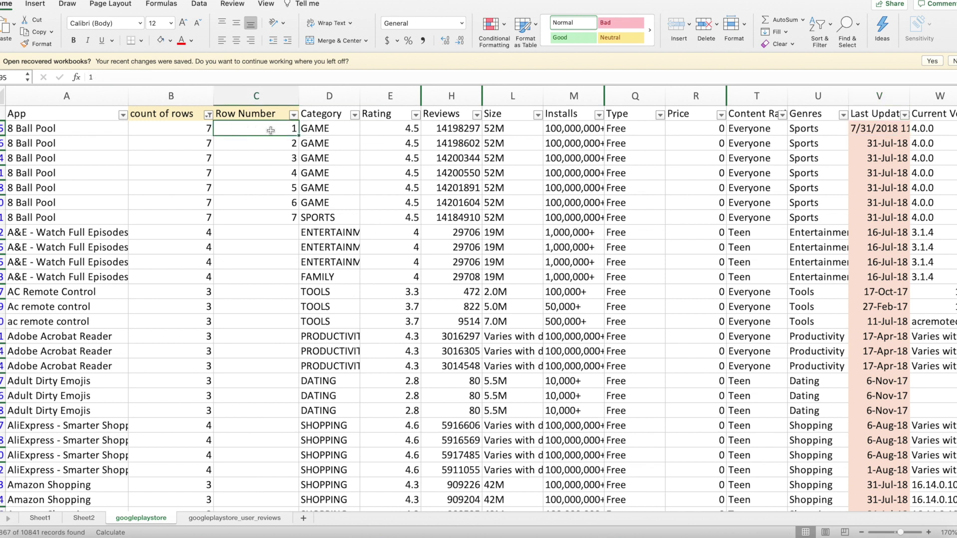